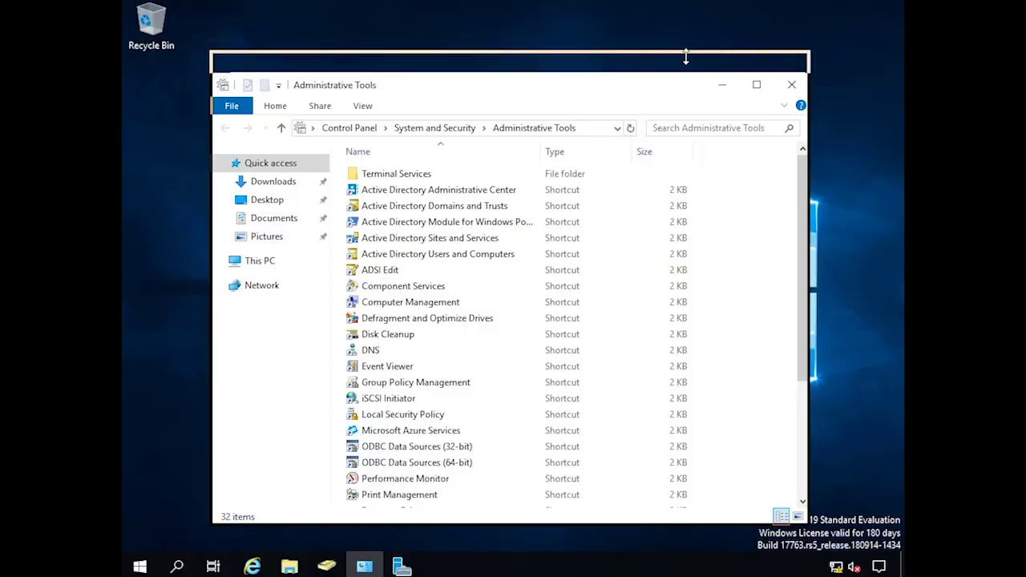
Show the Administrative Tools folder listing Active Directory, DNS and Group Policy Management tools
{"action": "left_click_drag", "start_coordinate": [686, 57], "coordinate": [673, 40]}
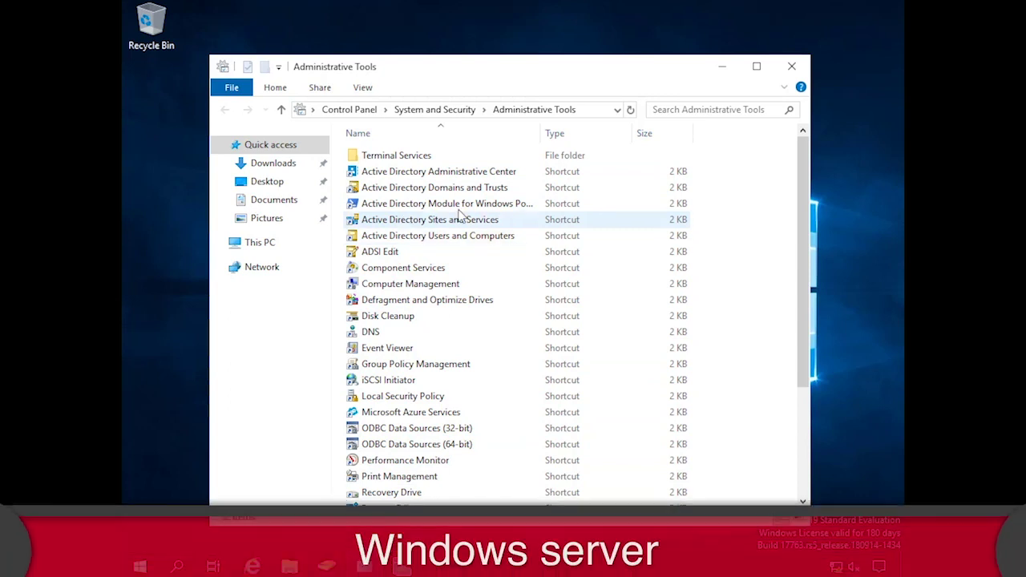
Create a computer account named Win7PC in the totaltest.local Computers container
{"action": "left_click", "coordinate": [792, 68]}
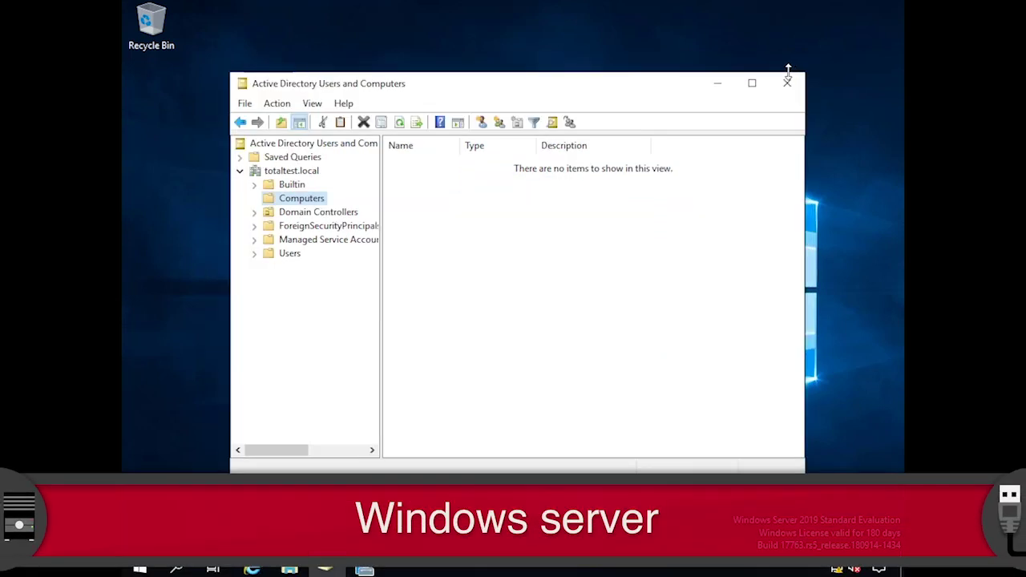
{"action": "left_click_drag", "start_coordinate": [354, 87], "coordinate": [361, 89]}
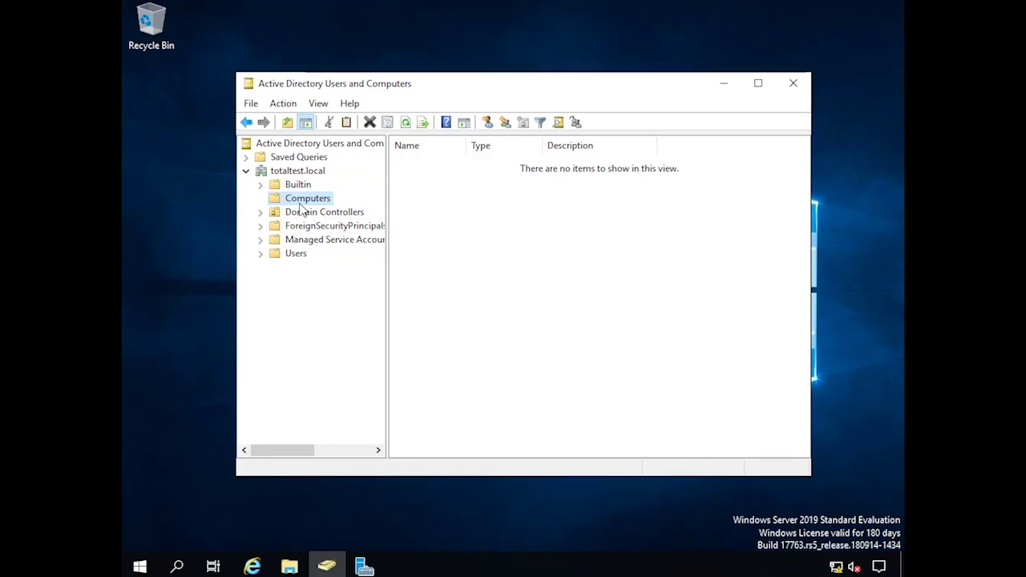
{"action": "right_click", "coordinate": [299, 201]}
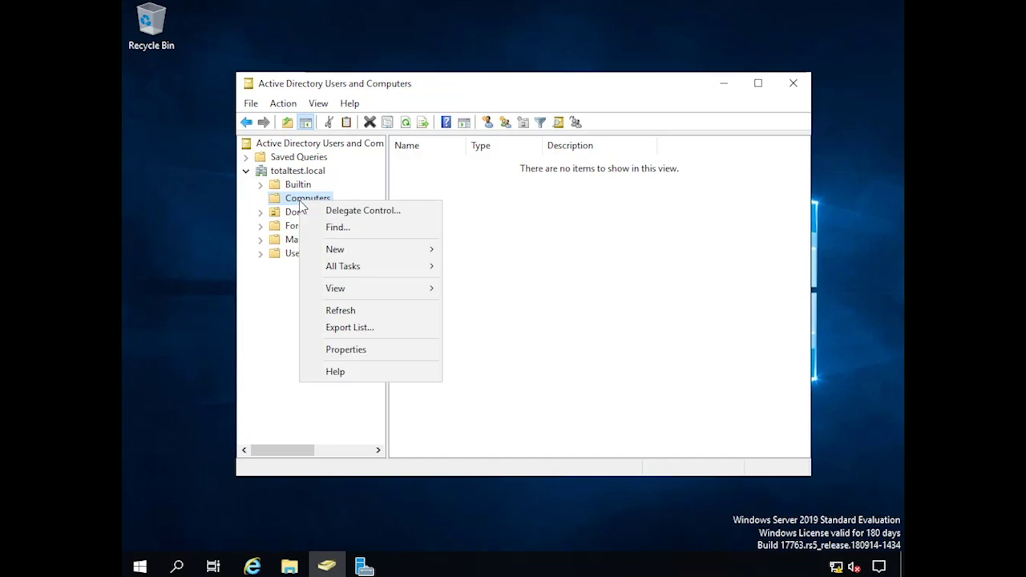
{"action": "mouse_move", "coordinate": [350, 250]}
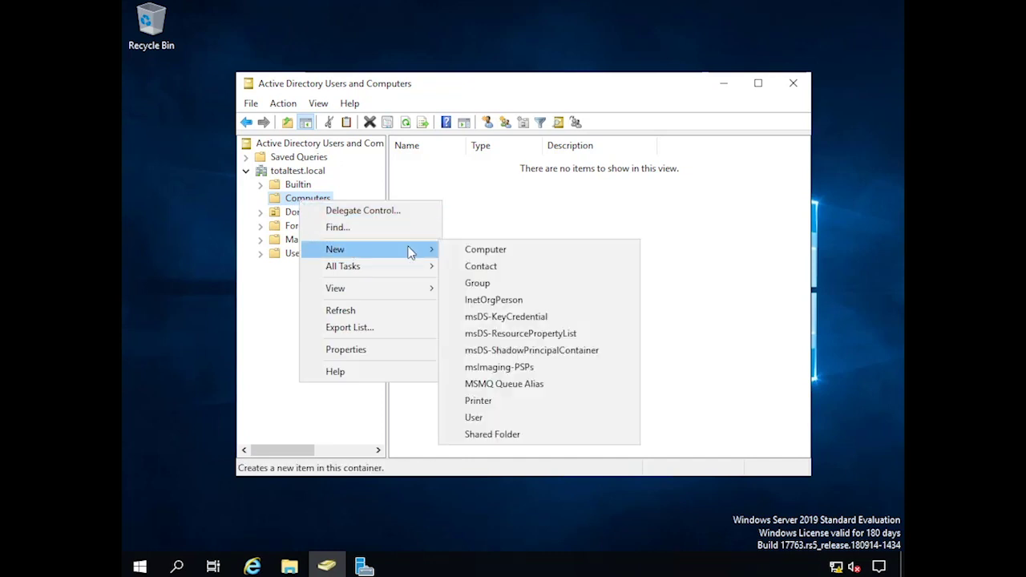
{"action": "left_click", "coordinate": [483, 252]}
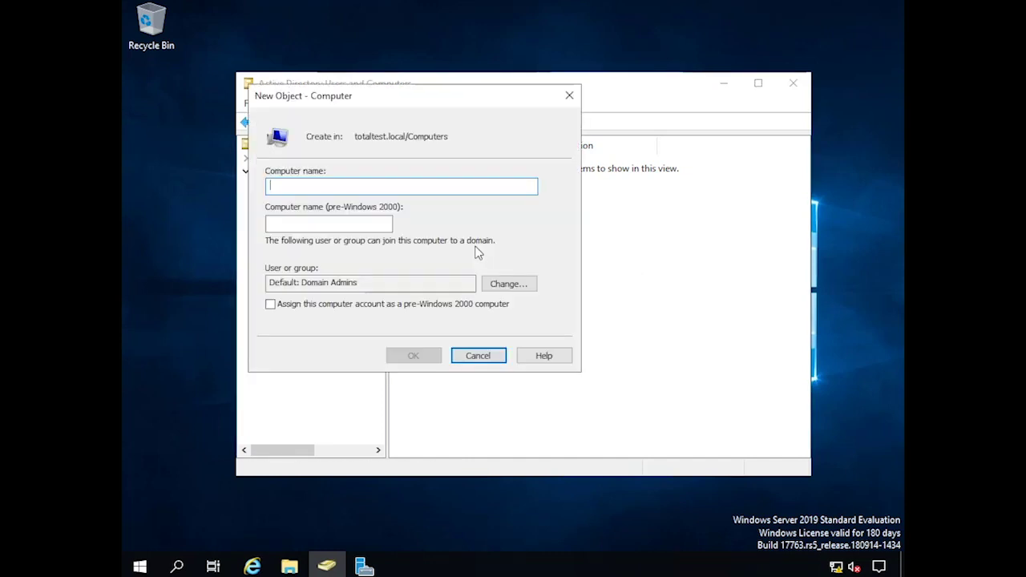
{"action": "type", "text": "Win7PC"}
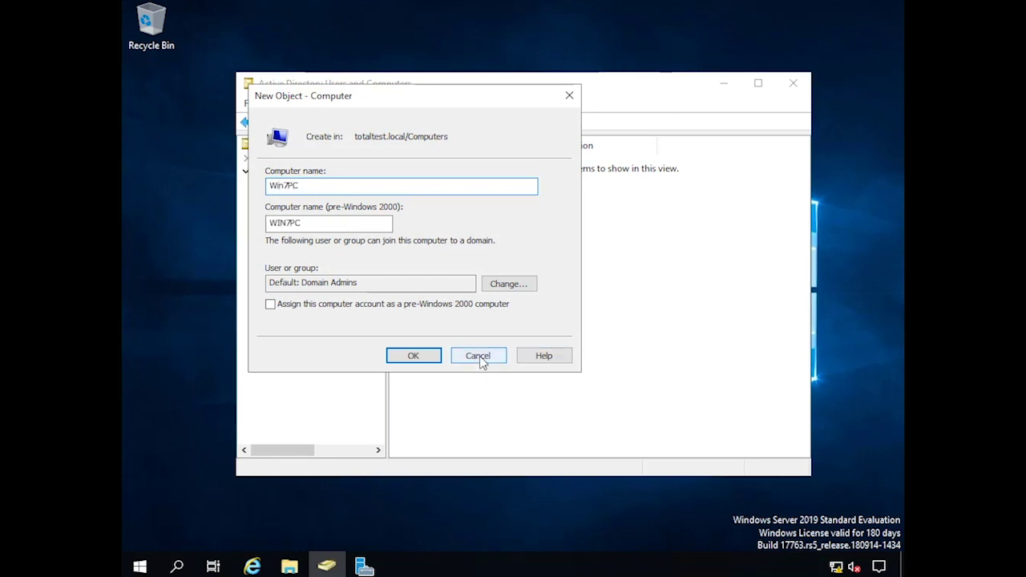
{"action": "left_click", "coordinate": [412, 357]}
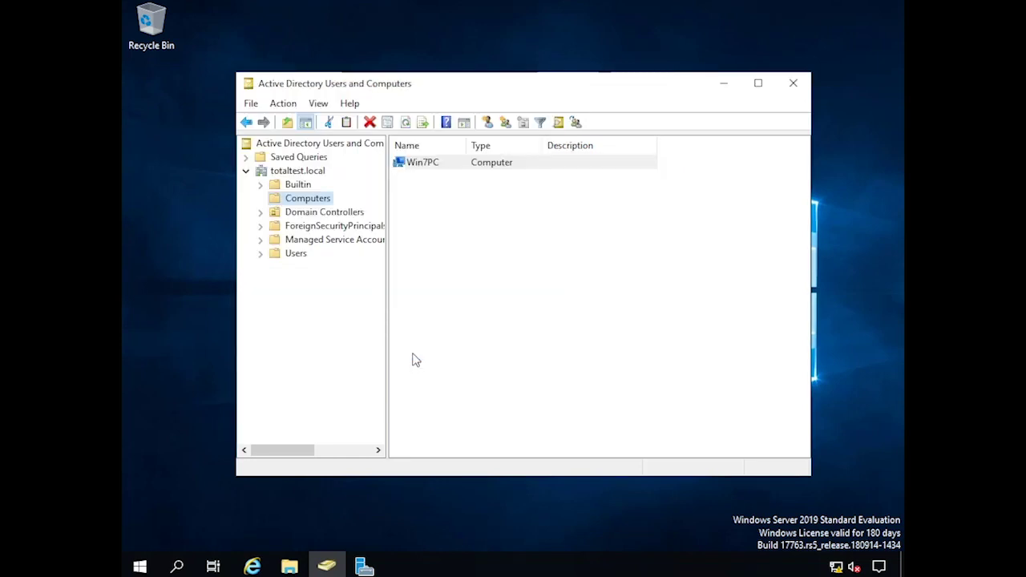
Add a second computer account, MikeWin10PC (pre-Windows 2000 name MIKEWIN10PC), to Computers
{"action": "right_click", "coordinate": [420, 210]}
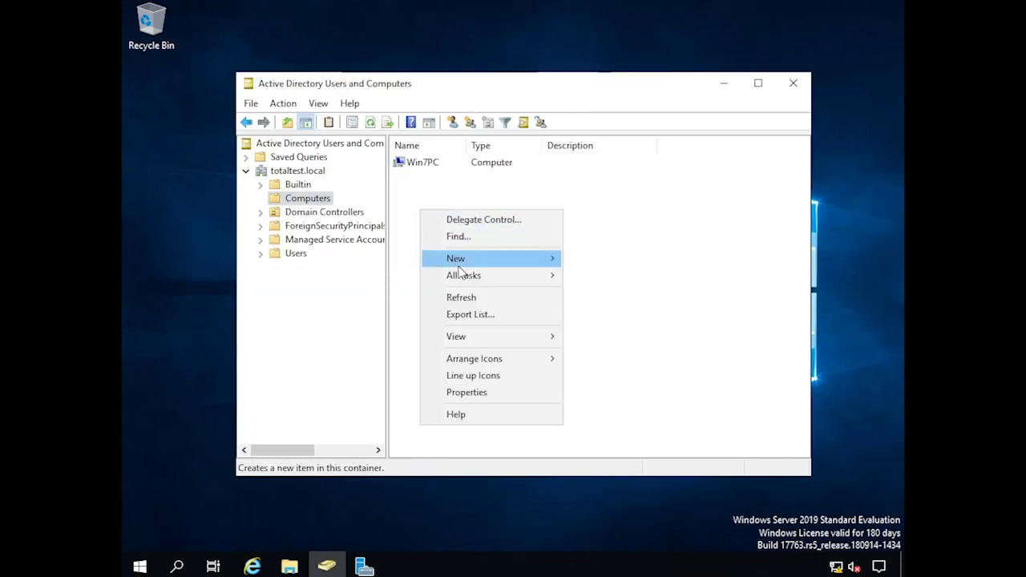
{"action": "mouse_move", "coordinate": [459, 261]}
{"action": "left_click", "coordinate": [602, 259]}
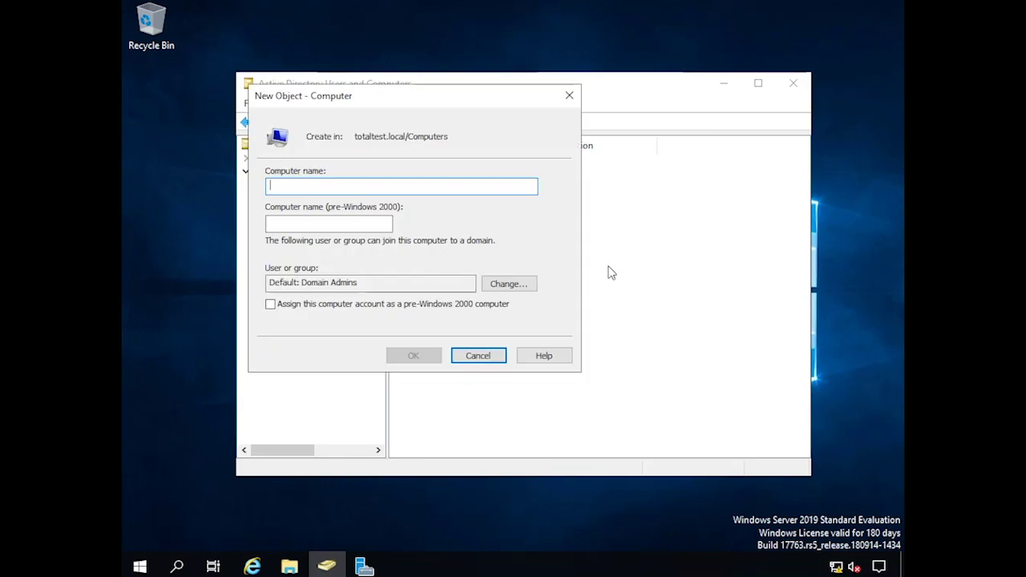
{"action": "type", "text": "Win"}
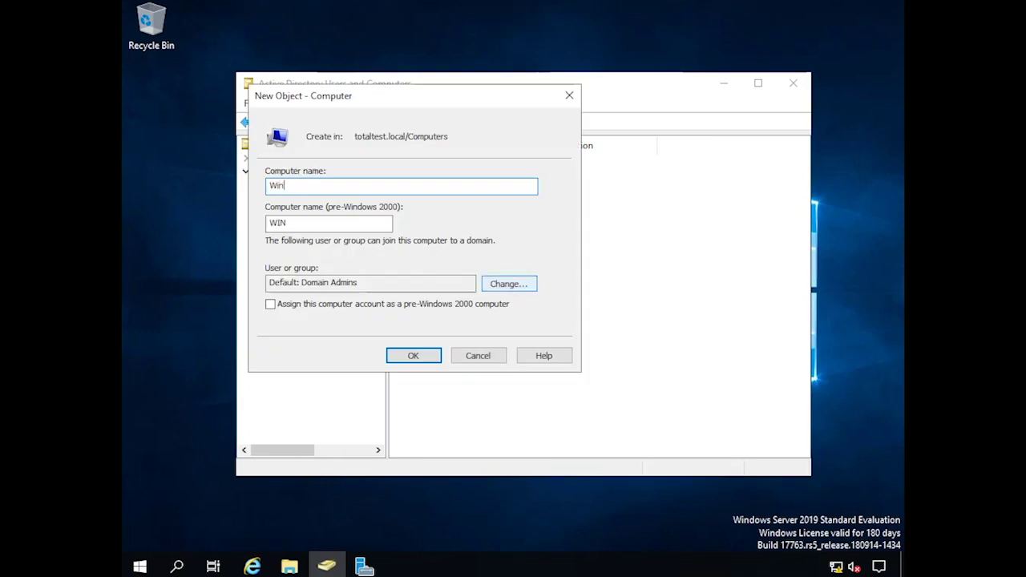
{"action": "key", "text": "BackSpace"}
{"action": "key", "text": "BackSpace"}
{"action": "key", "text": "BackSpace"}
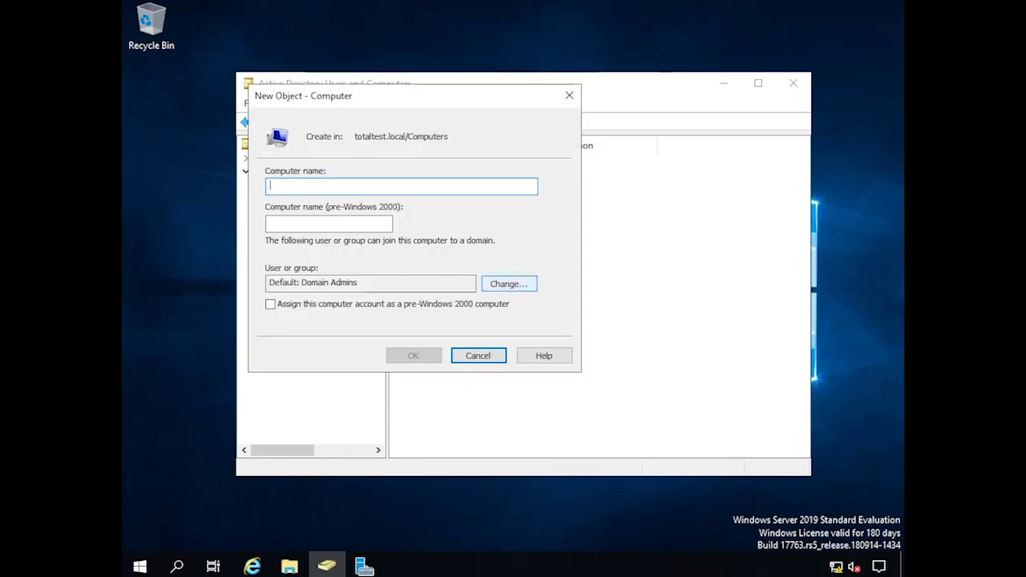
{"action": "type", "text": "MikeWin10PC"}
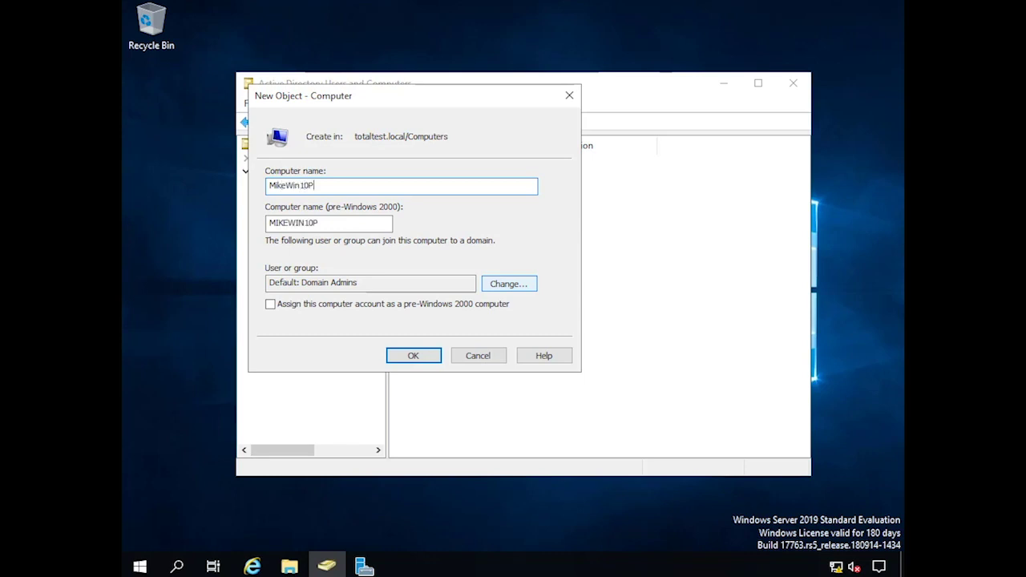
{"action": "left_click", "coordinate": [411, 359]}
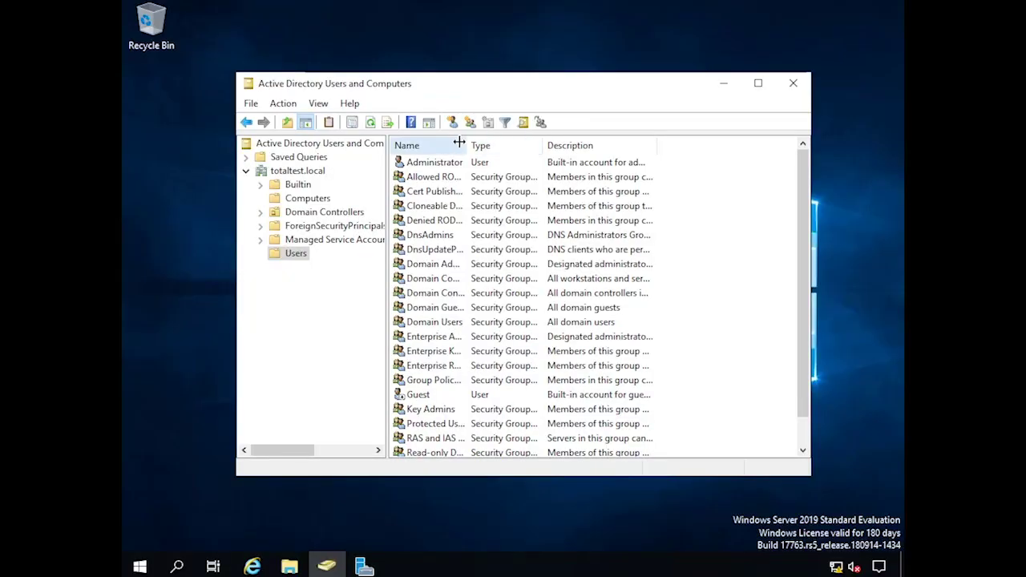
Start a new user in Users, entering the person's full name and logon name
{"action": "left_click_drag", "start_coordinate": [468, 139], "coordinate": [515, 140]}
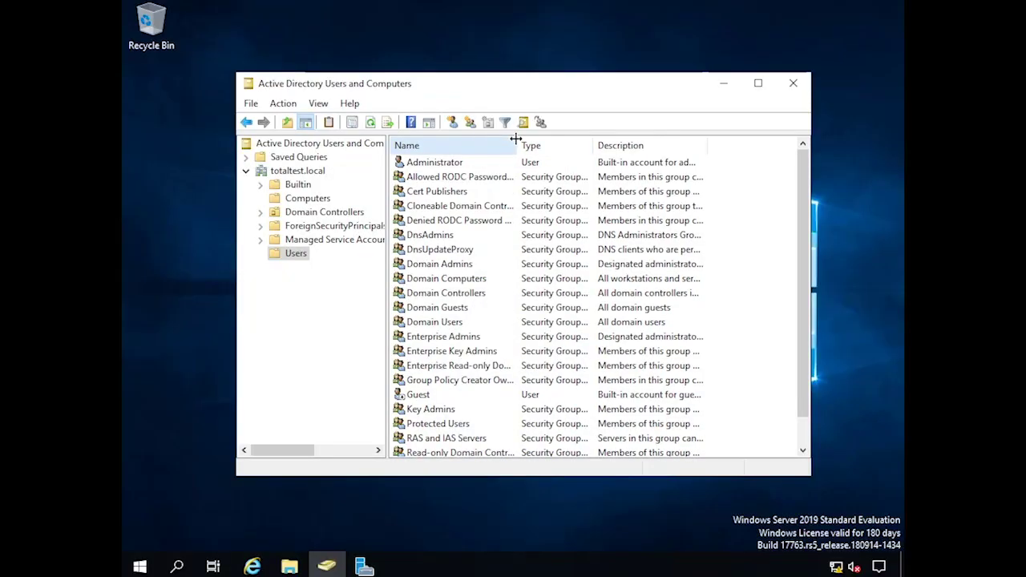
{"action": "scroll", "coordinate": [490, 176], "scroll_direction": "down", "scroll_amount": 1}
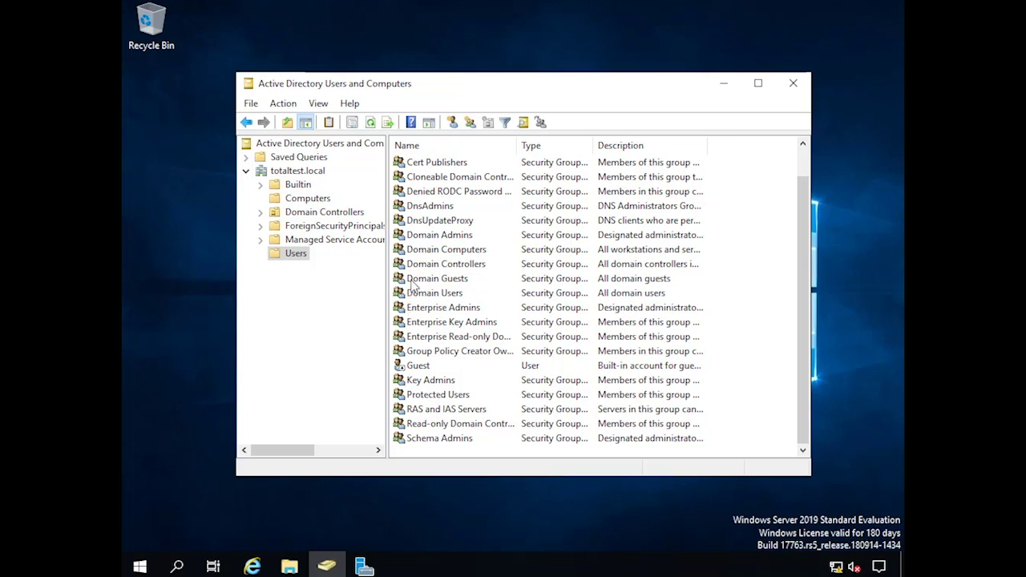
{"action": "scroll", "coordinate": [412, 284], "scroll_direction": "up", "scroll_amount": 1}
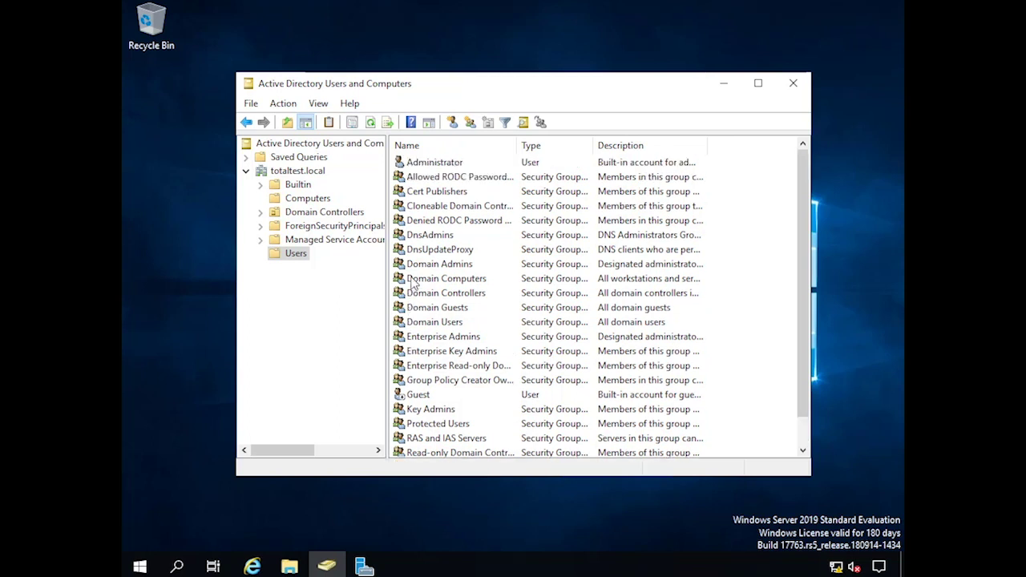
{"action": "right_click", "coordinate": [301, 258]}
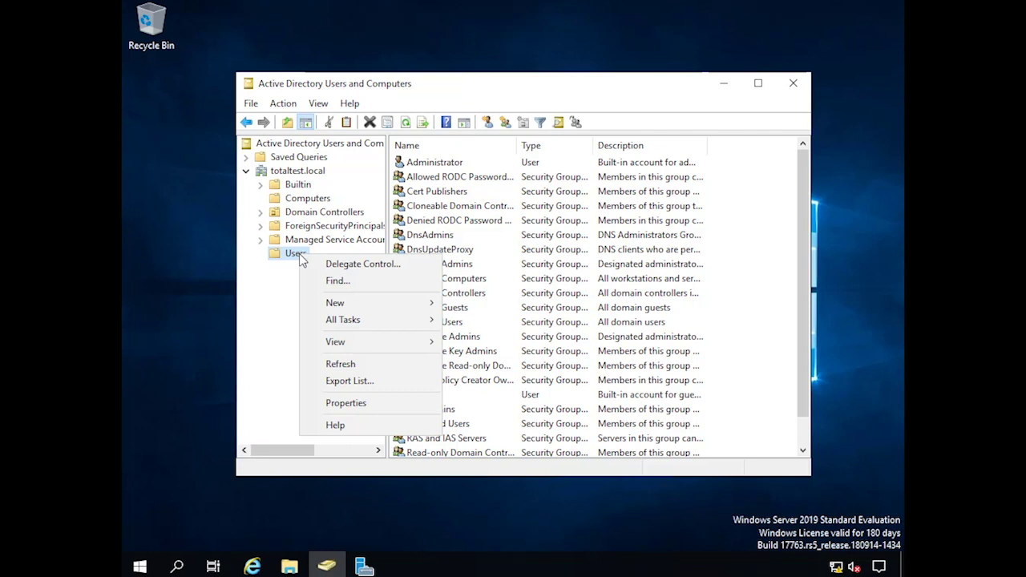
{"action": "left_click", "coordinate": [337, 303]}
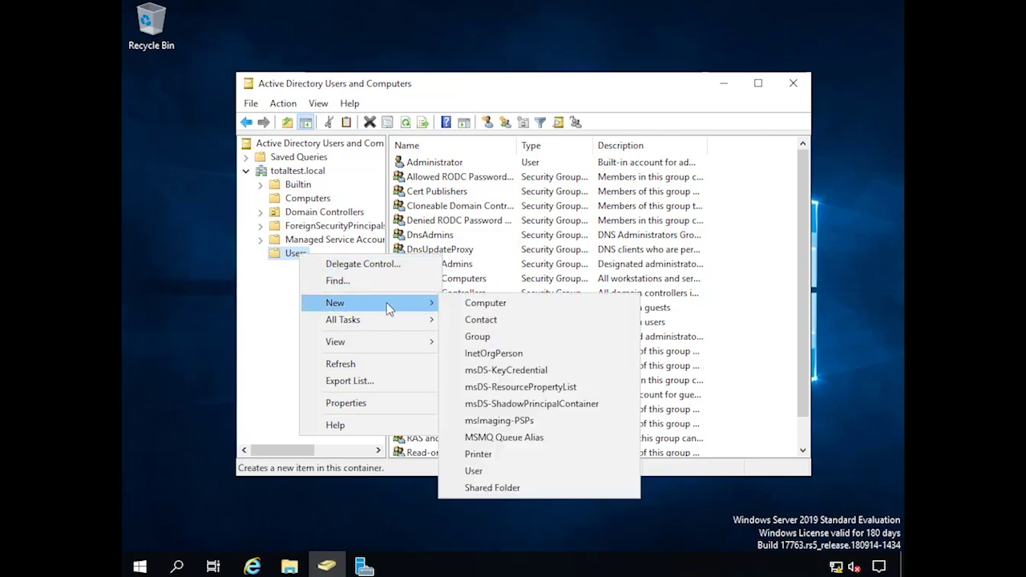
{"action": "left_click", "coordinate": [511, 470]}
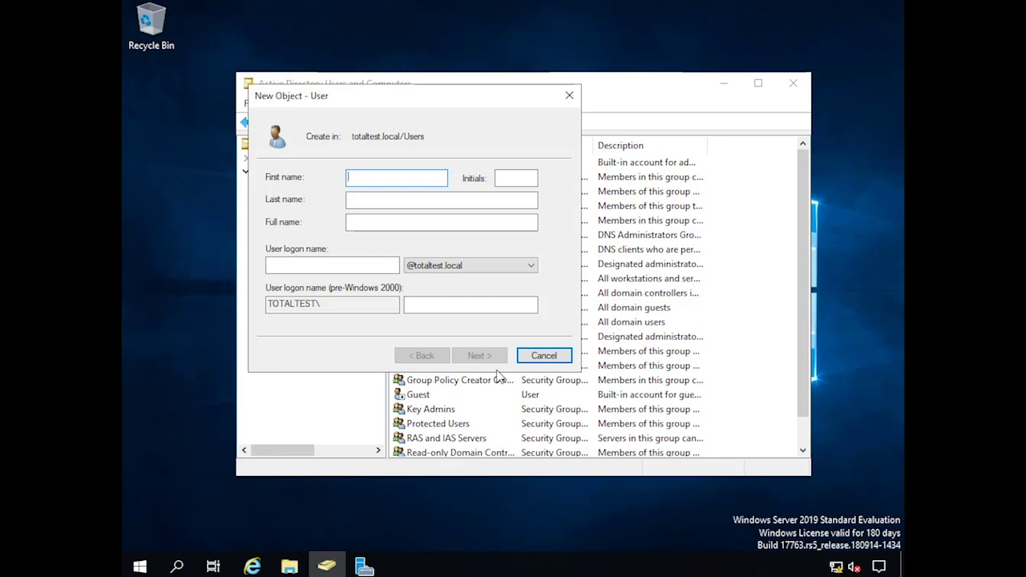
{"action": "type", "text": "Mike "}
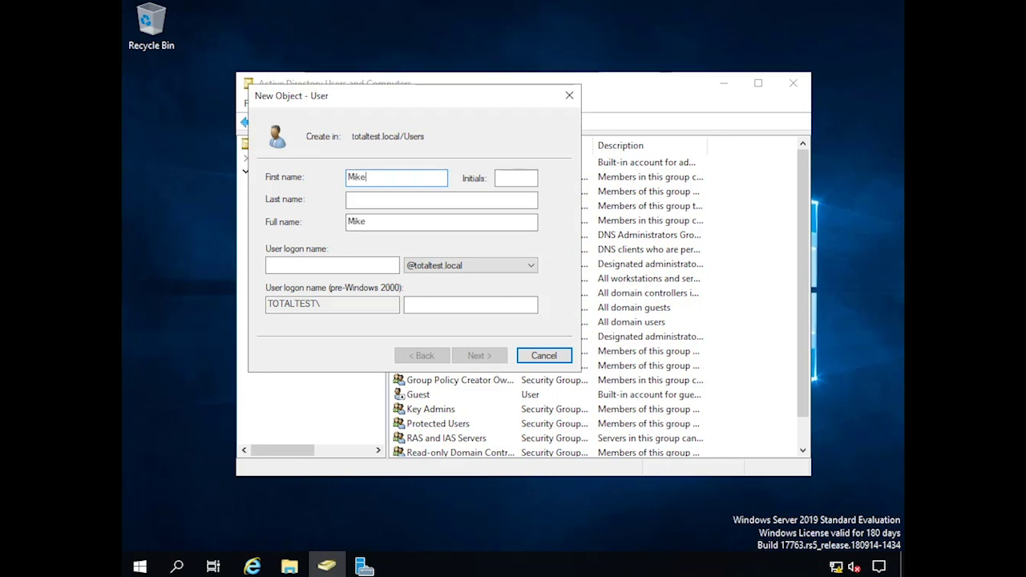
{"action": "type", "text": "Meyers"}
{"action": "left_click", "coordinate": [297, 263]}
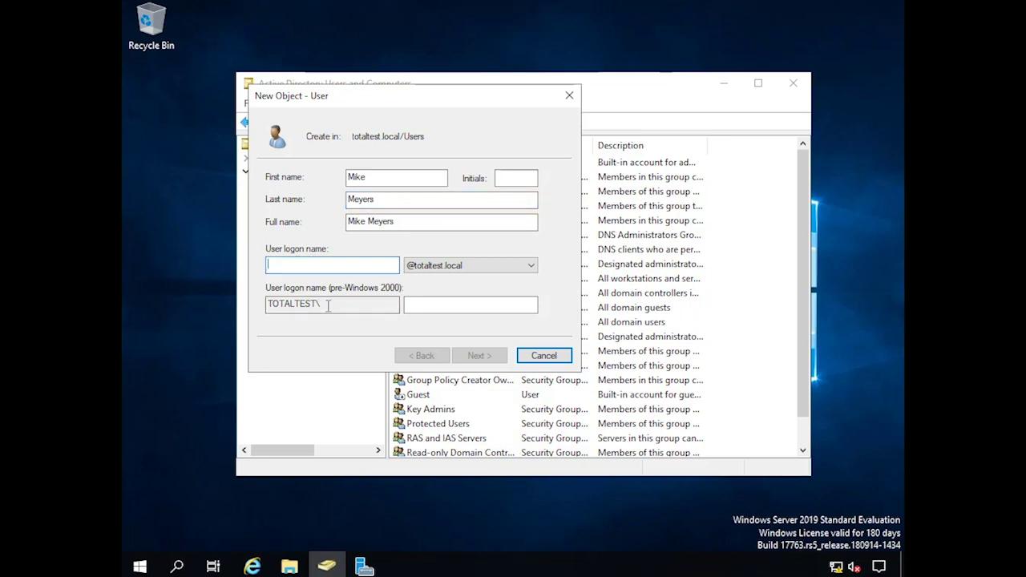
{"action": "type", "text": "michaelm"}
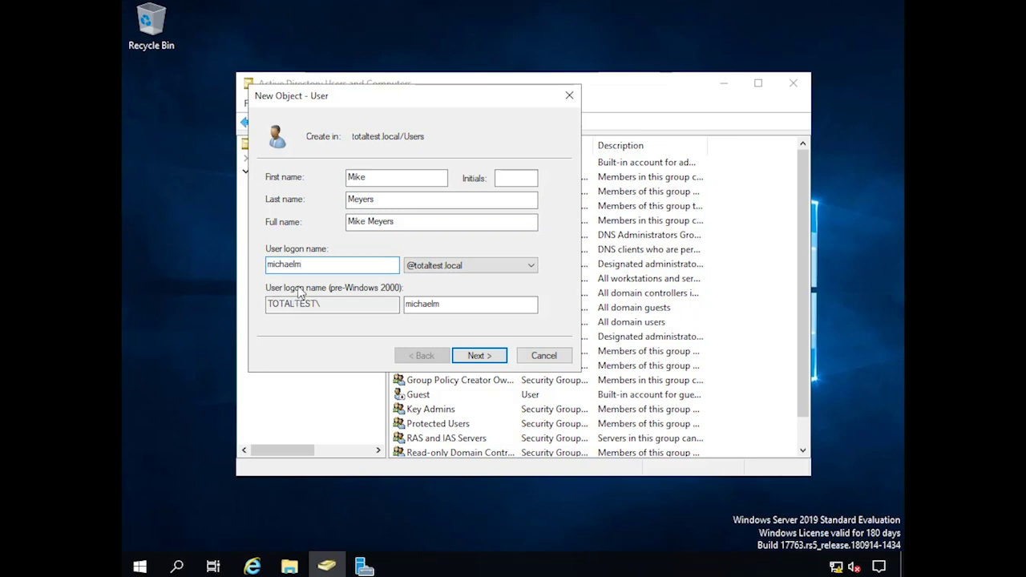
{"action": "left_click", "coordinate": [479, 355]}
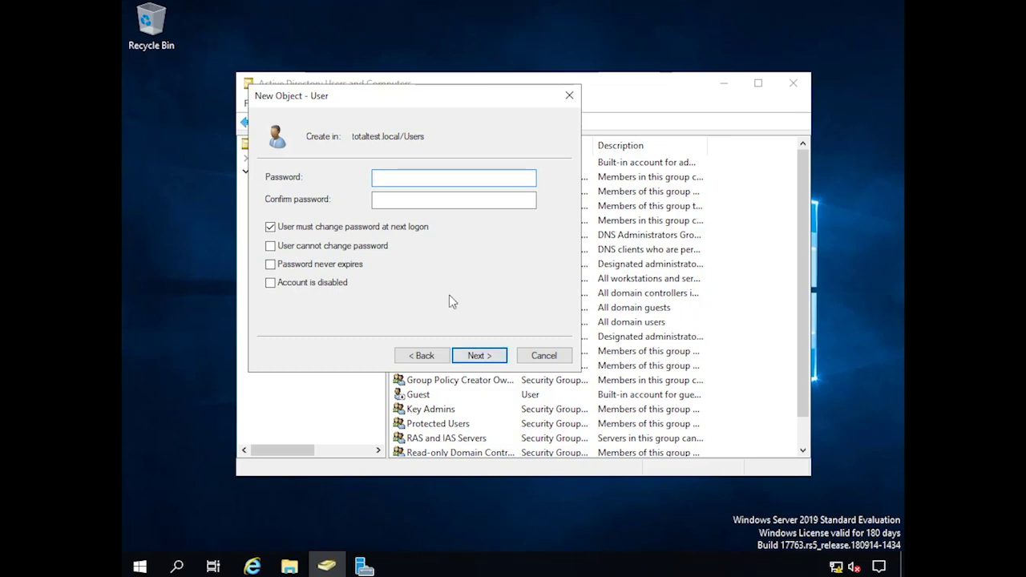
Set and confirm the user's password without forced change at next logon, and finish
{"action": "type", "text": "•••••••••"}
{"action": "left_click", "coordinate": [487, 206]}
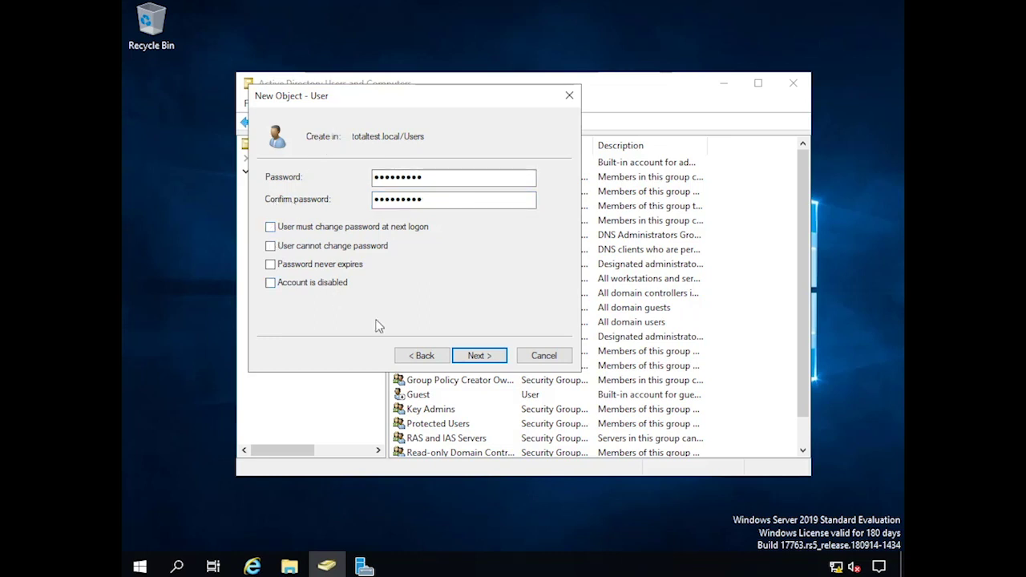
{"action": "left_click", "coordinate": [479, 356]}
{"action": "left_click", "coordinate": [479, 356]}
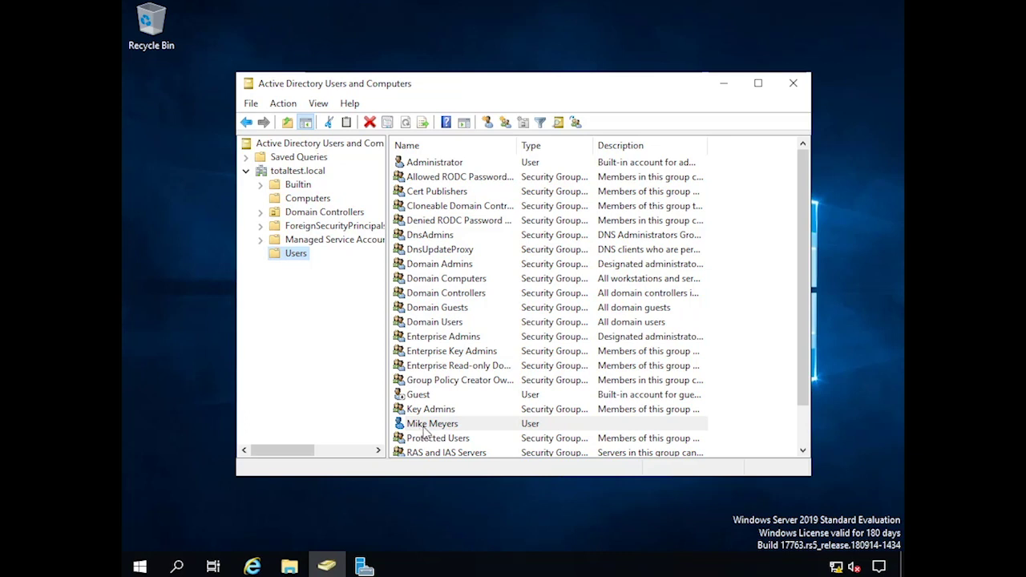
Add the new user account to the Domain Admins group
{"action": "right_click", "coordinate": [441, 426]}
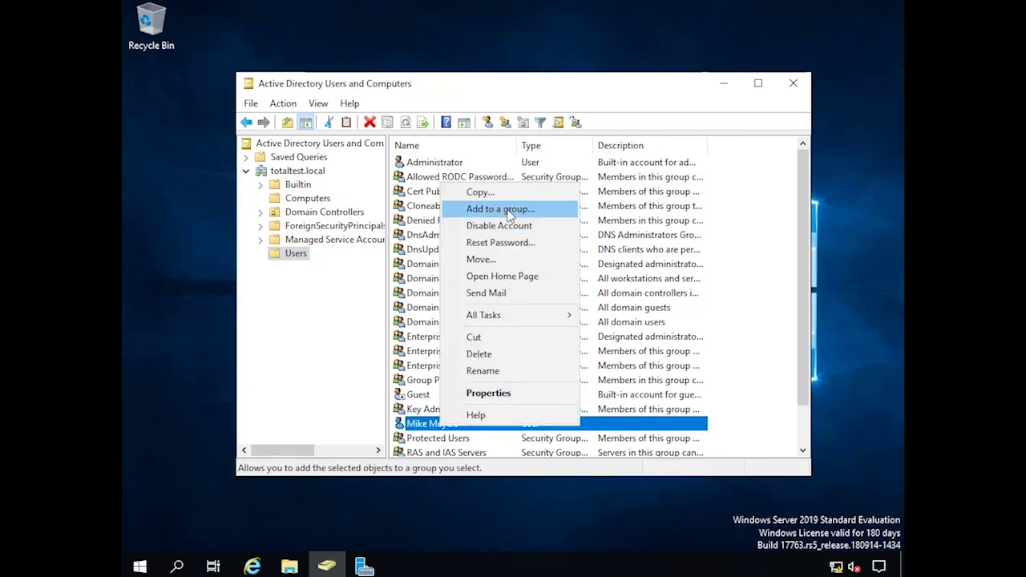
{"action": "left_click", "coordinate": [505, 209]}
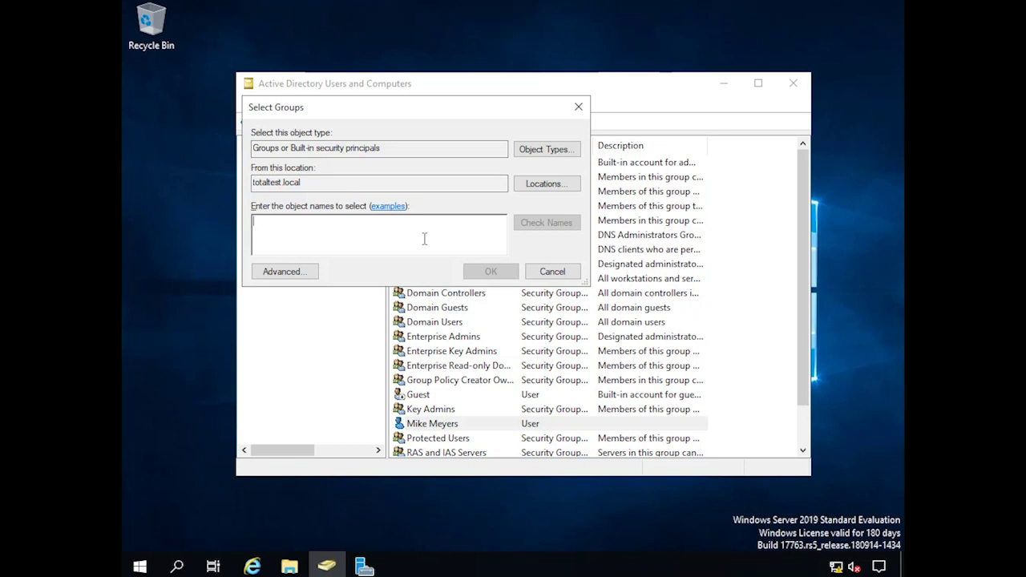
{"action": "type", "text": "Domain"}
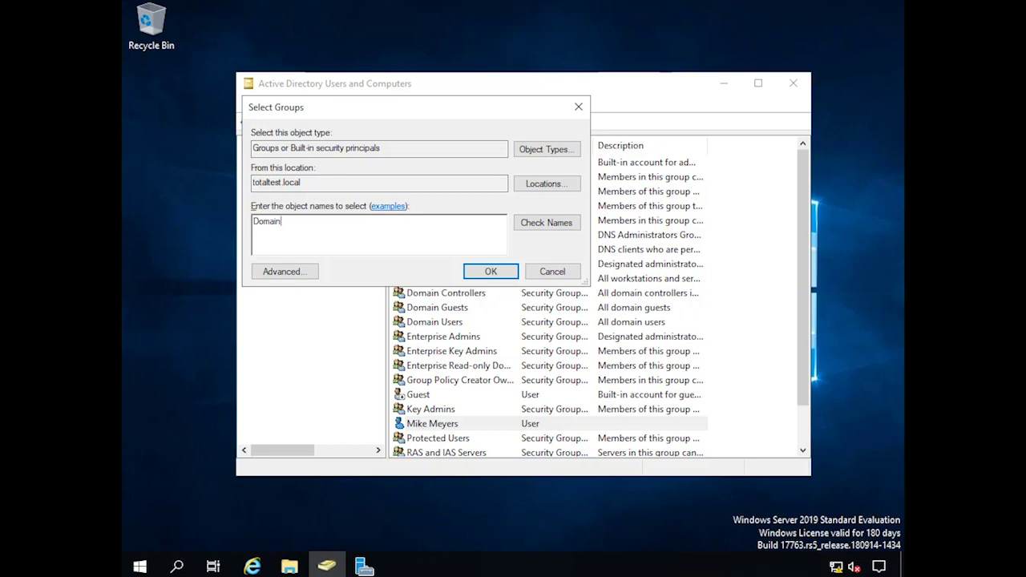
{"action": "left_click", "coordinate": [529, 227]}
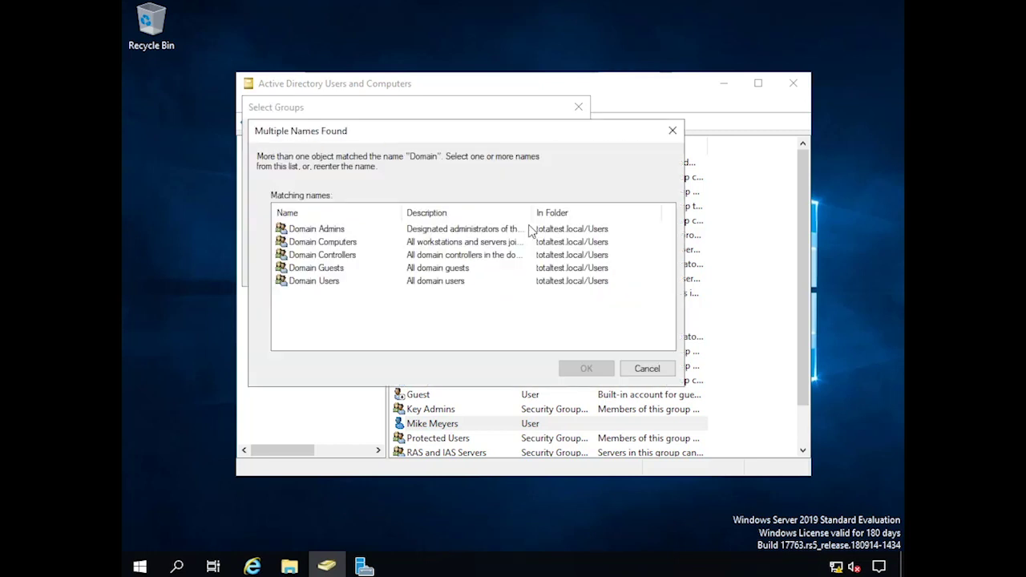
{"action": "left_click", "coordinate": [335, 233]}
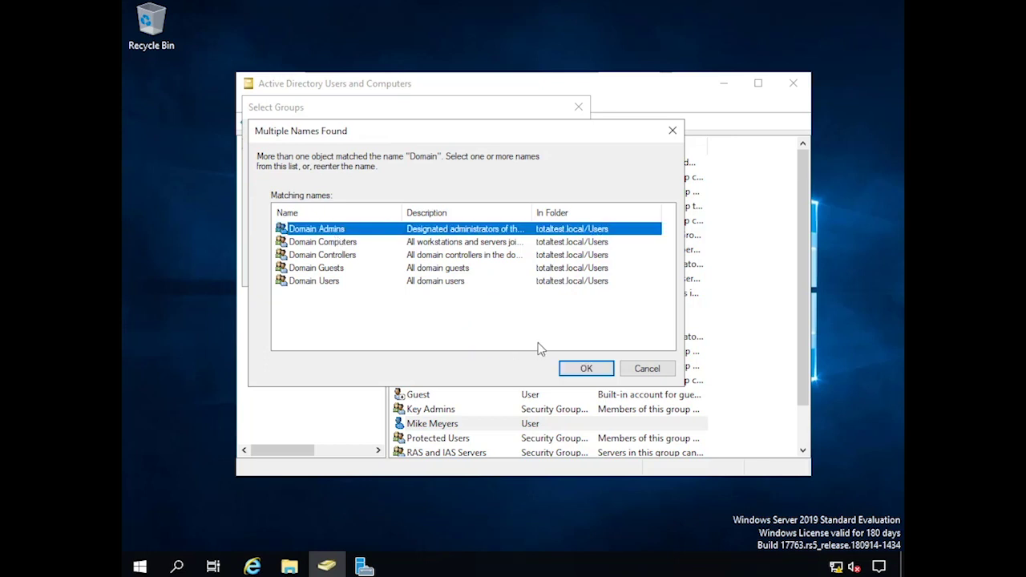
{"action": "left_click", "coordinate": [583, 373]}
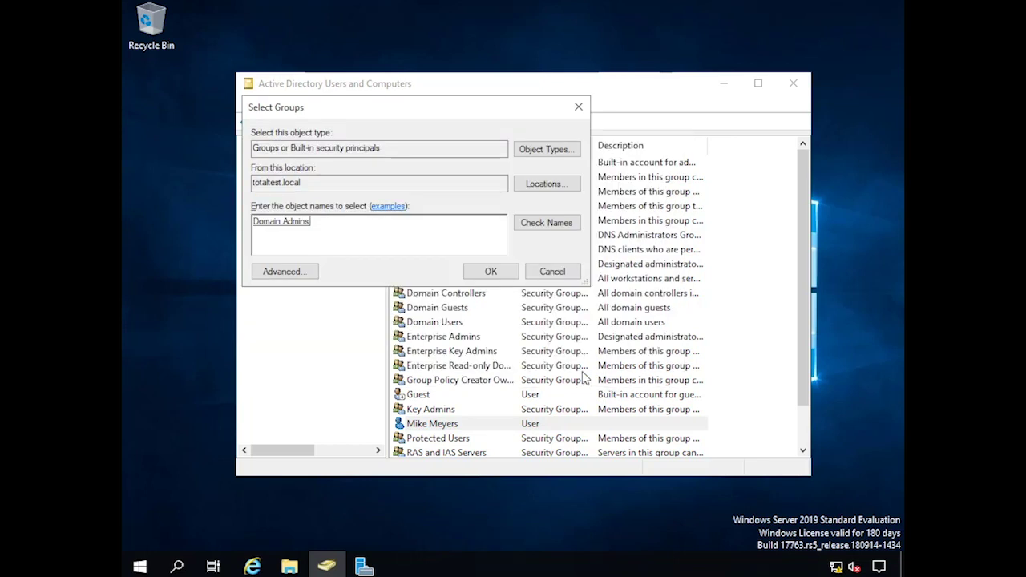
{"action": "left_click", "coordinate": [492, 271]}
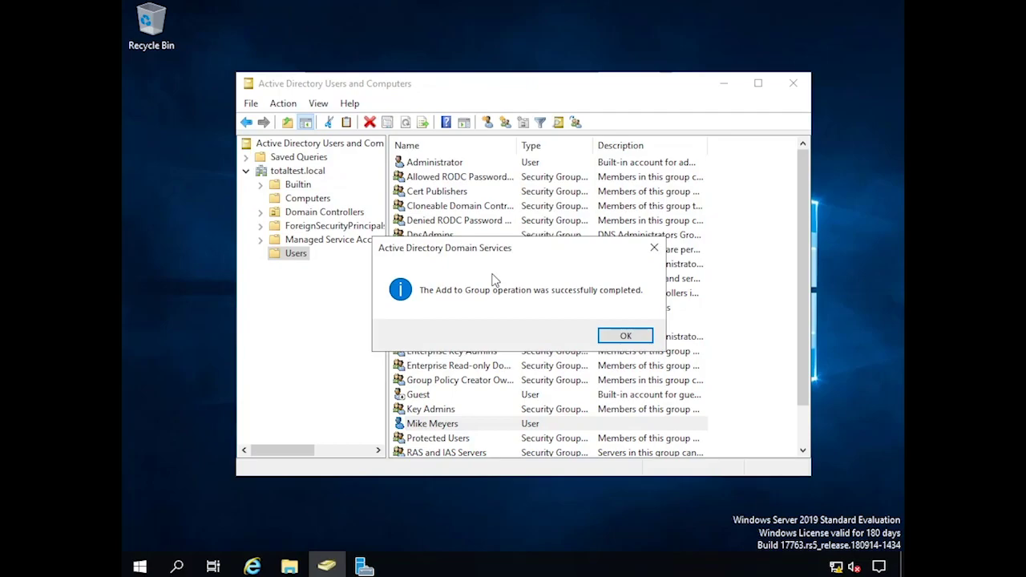
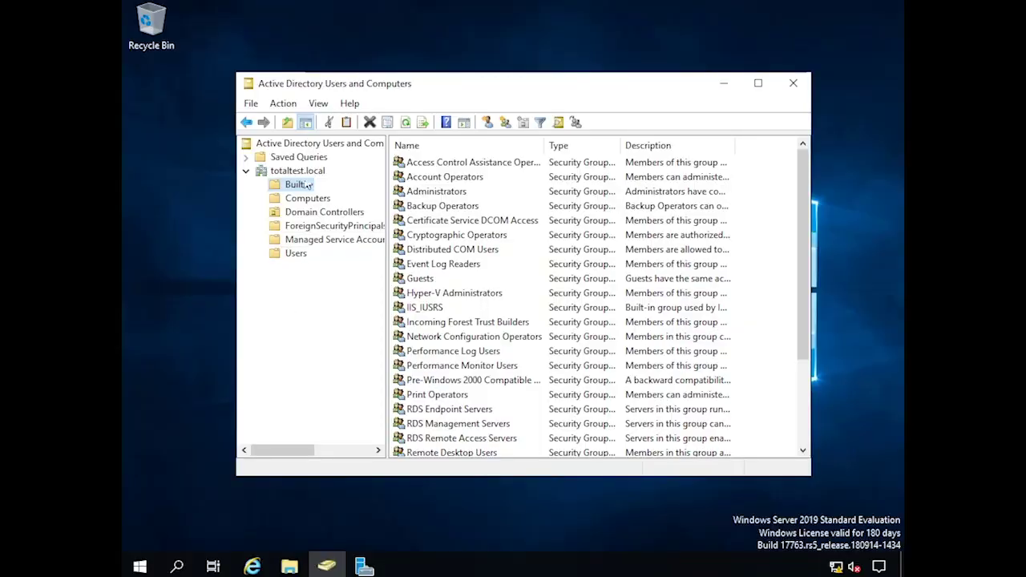
Start a new group in the Builtin container and begin naming it Accounting
{"action": "right_click", "coordinate": [292, 188]}
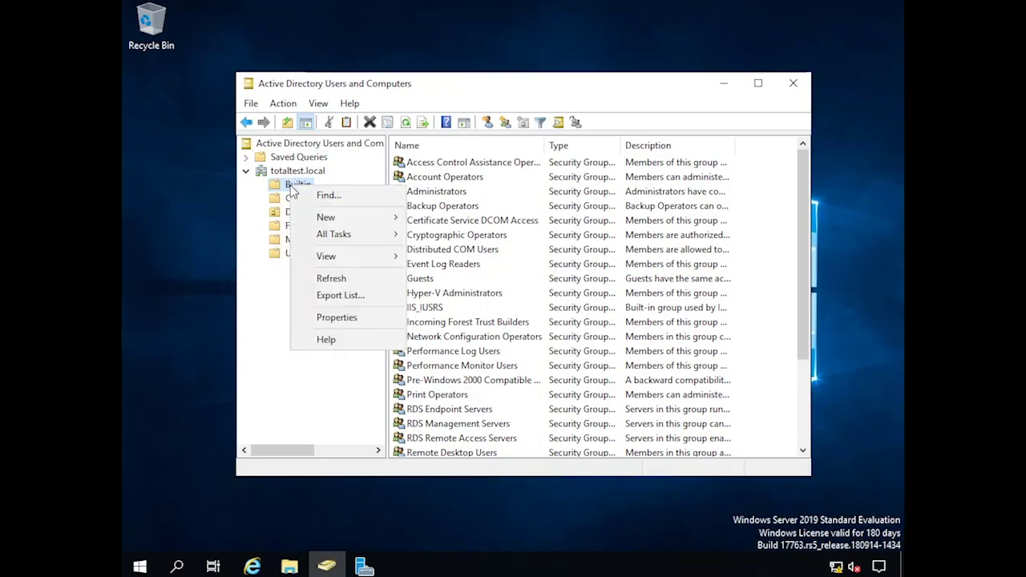
{"action": "mouse_move", "coordinate": [377, 224]}
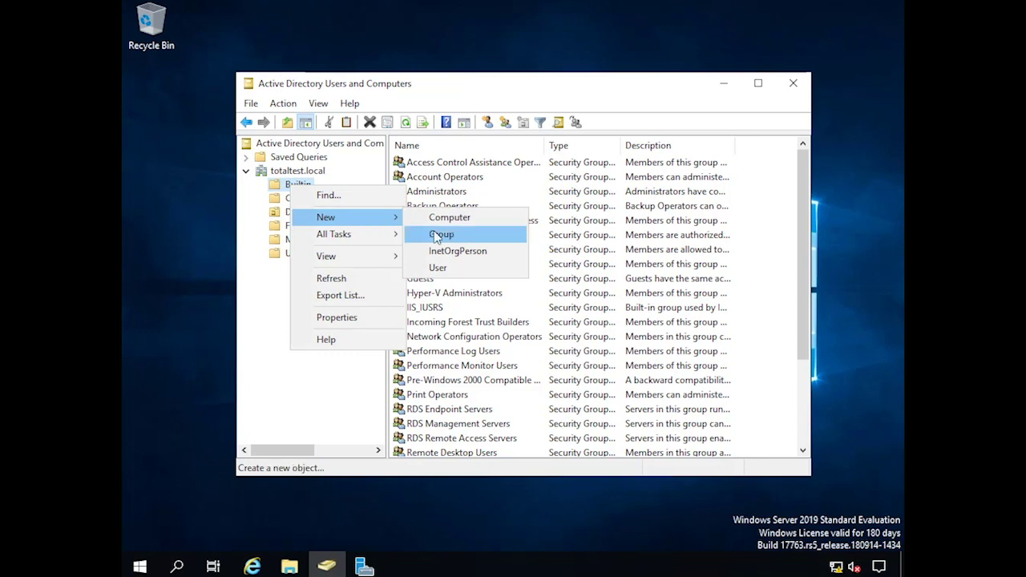
{"action": "left_click", "coordinate": [435, 235]}
{"action": "type", "text": "A"}
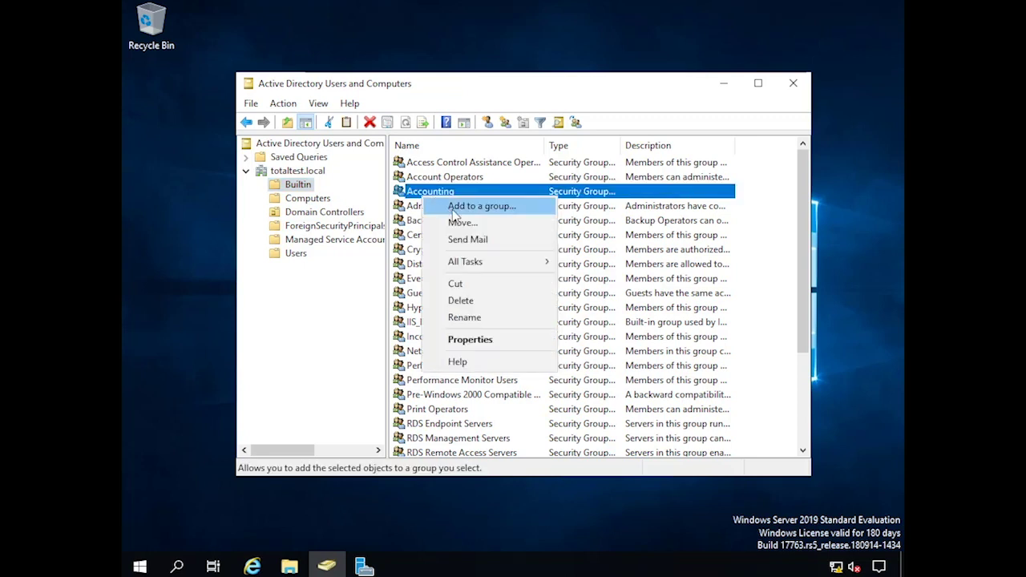
Choose Add to a group for the Accounting group
{"action": "left_click", "coordinate": [439, 206]}
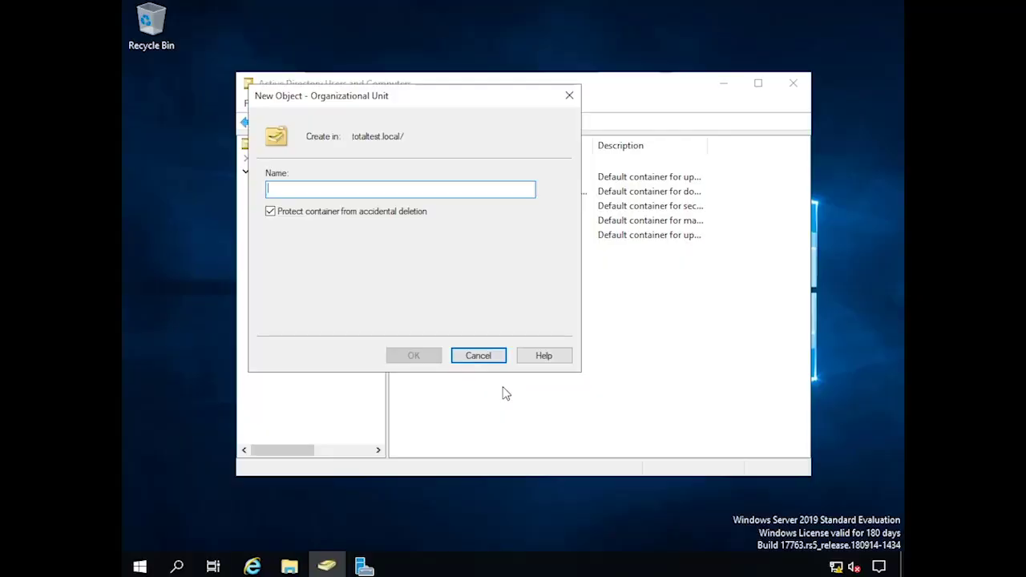
Finish the Houston OU, then add a Dallas OU under totaltest.local
{"action": "type", "text": "Houston"}
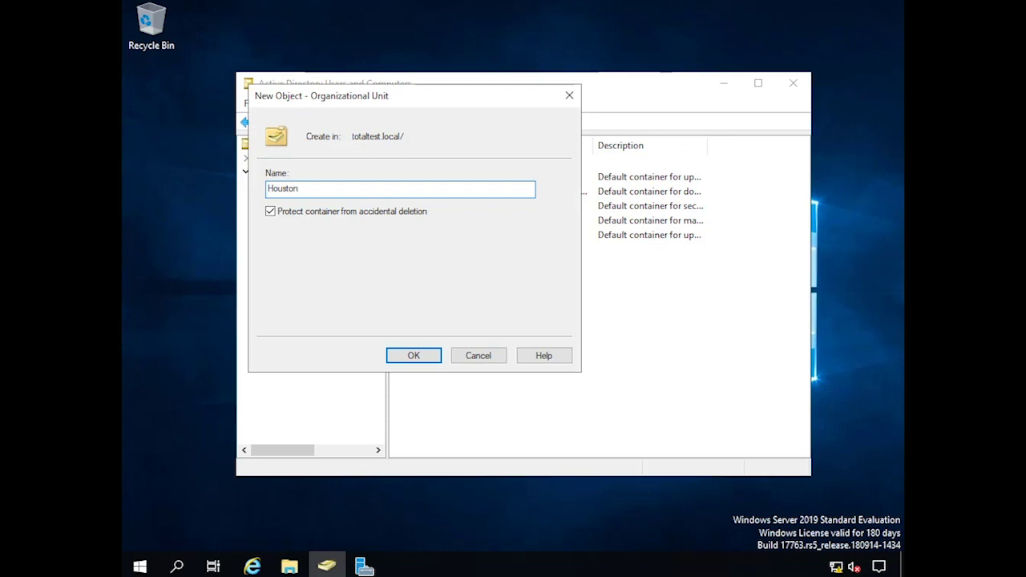
{"action": "left_click", "coordinate": [407, 365]}
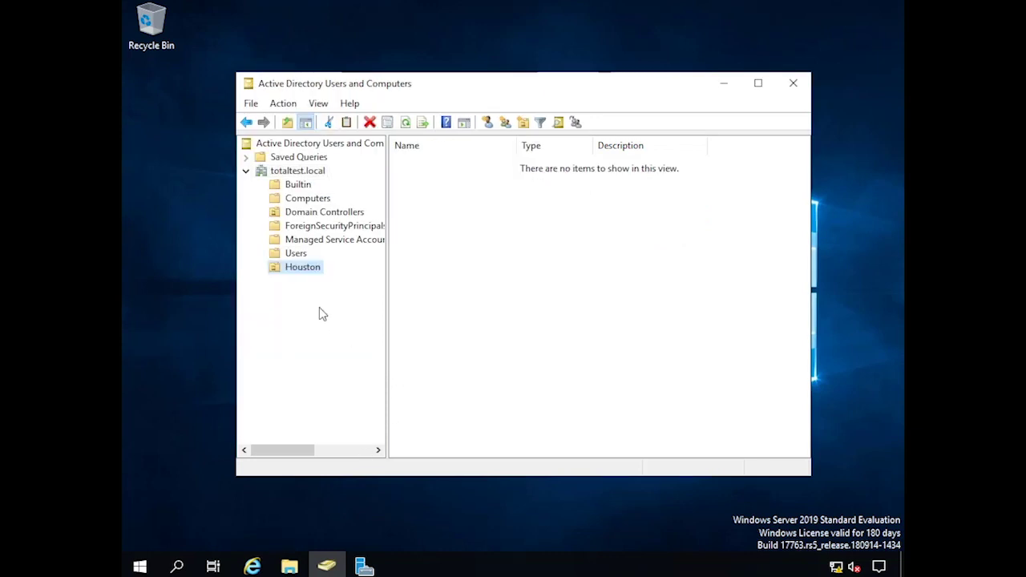
{"action": "right_click", "coordinate": [292, 171]}
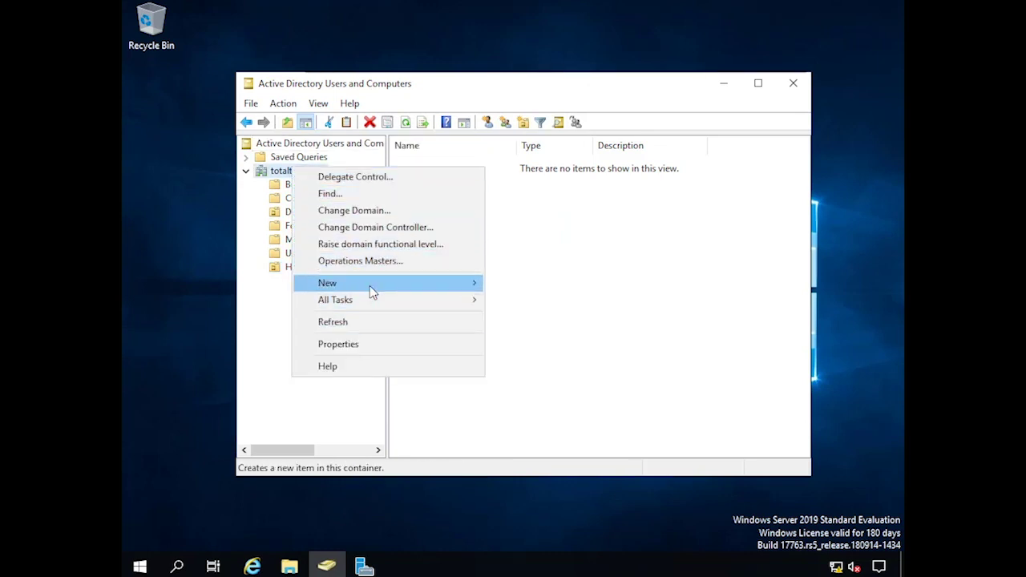
{"action": "mouse_move", "coordinate": [369, 285]}
{"action": "left_click", "coordinate": [549, 404]}
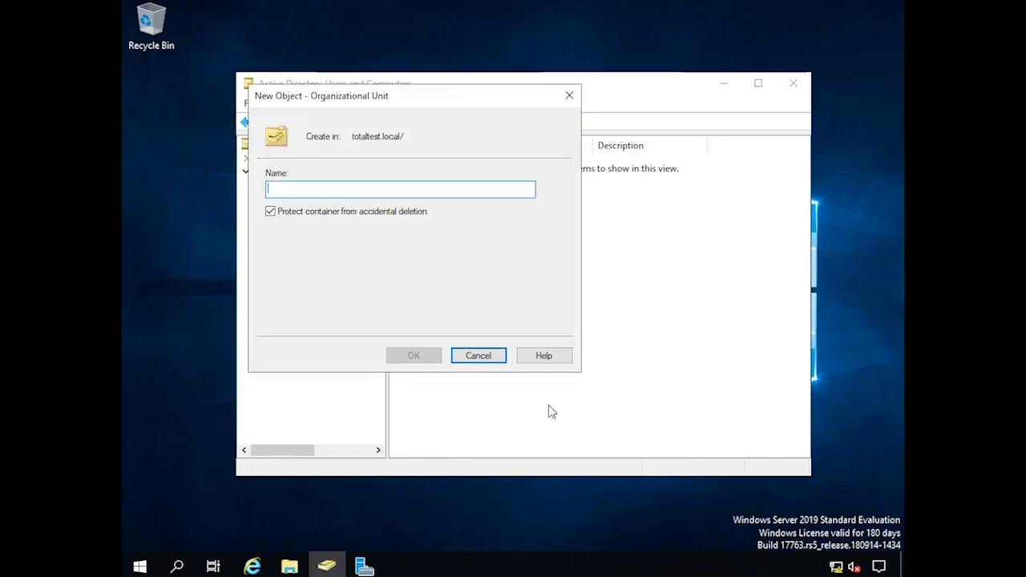
{"action": "type", "text": "Dallas"}
{"action": "key", "text": "Return"}
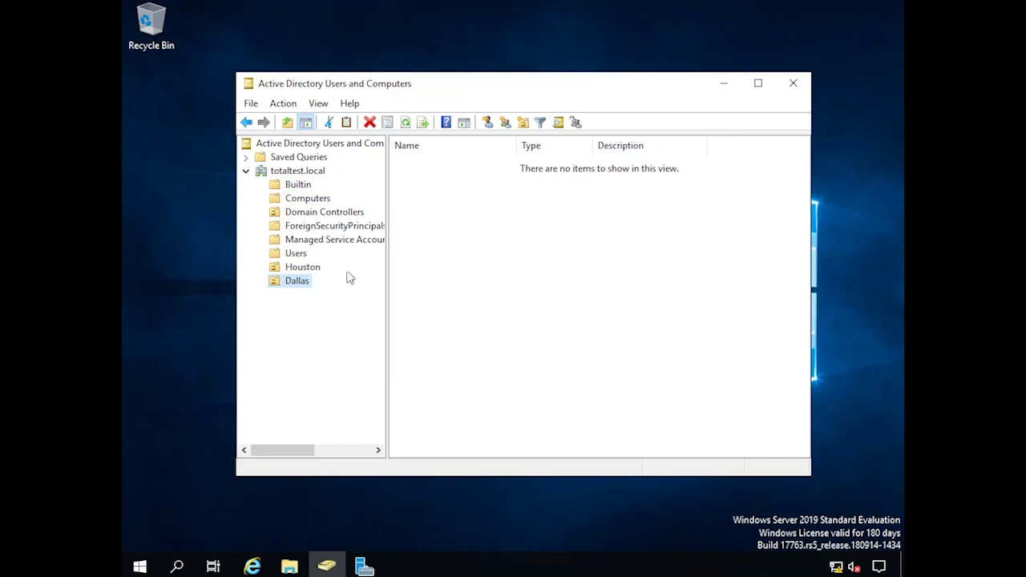
Drag the last user in Users into the Houston OU, confirm the move, and view Houston
{"action": "left_click", "coordinate": [295, 253]}
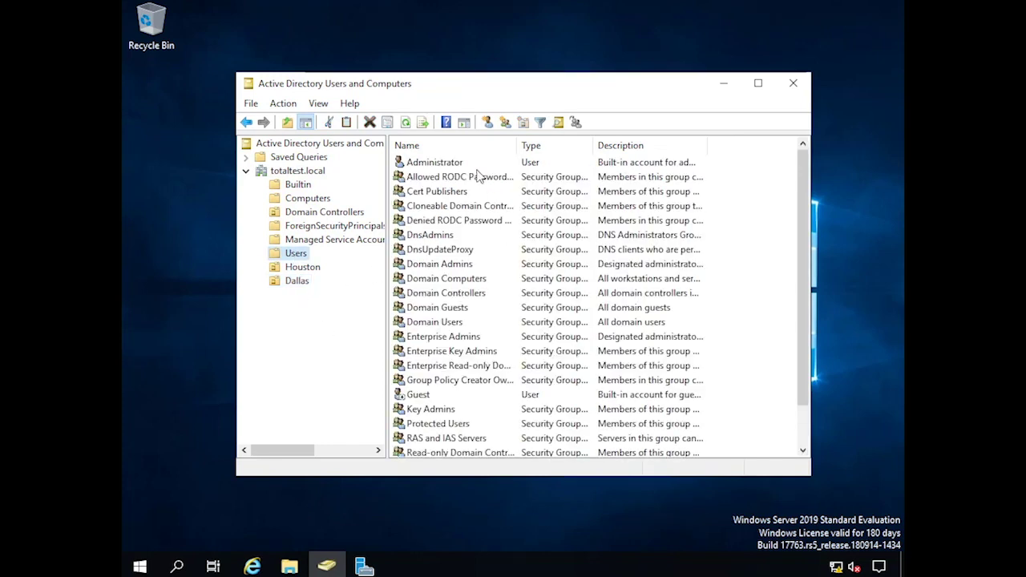
{"action": "scroll", "coordinate": [459, 282], "scroll_direction": "down", "scroll_amount": 1}
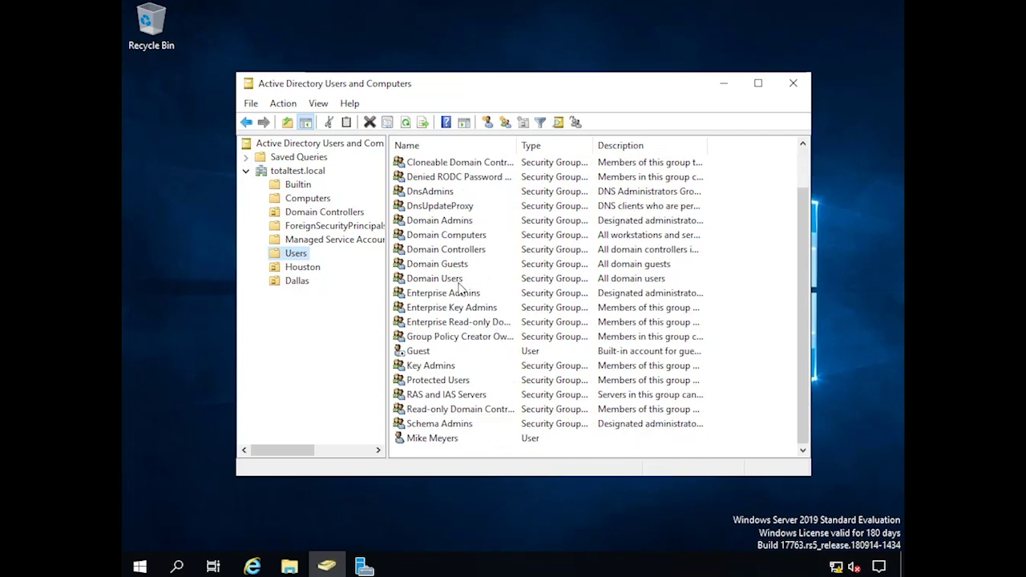
{"action": "left_click_drag", "start_coordinate": [301, 272], "coordinate": [302, 271]}
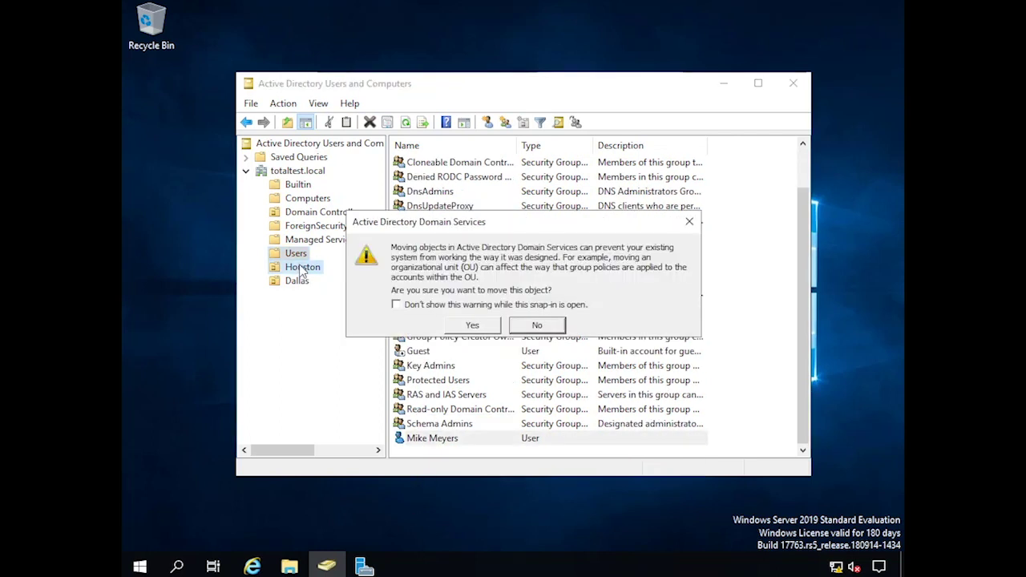
{"action": "left_click", "coordinate": [477, 324]}
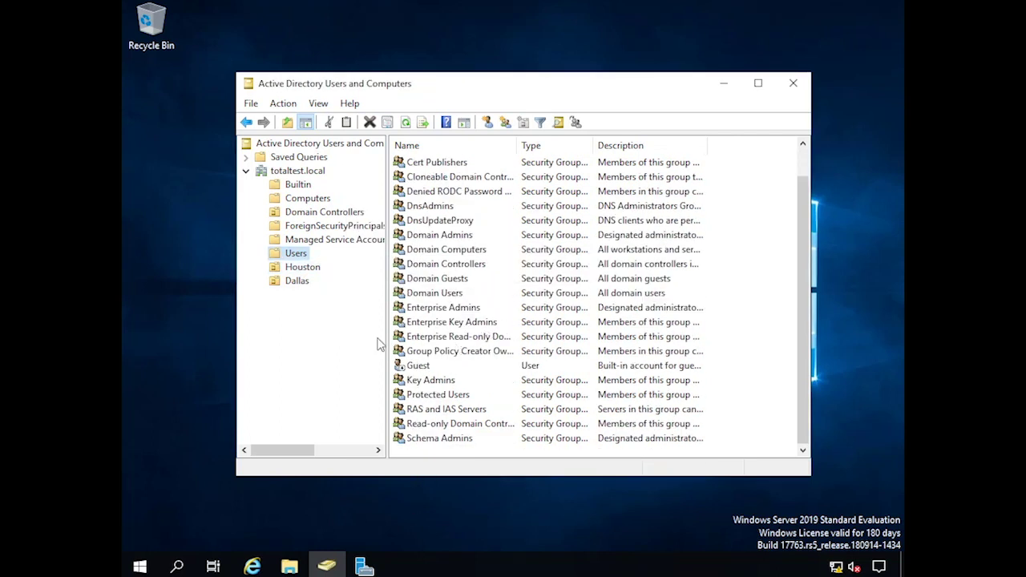
{"action": "left_click", "coordinate": [304, 267]}
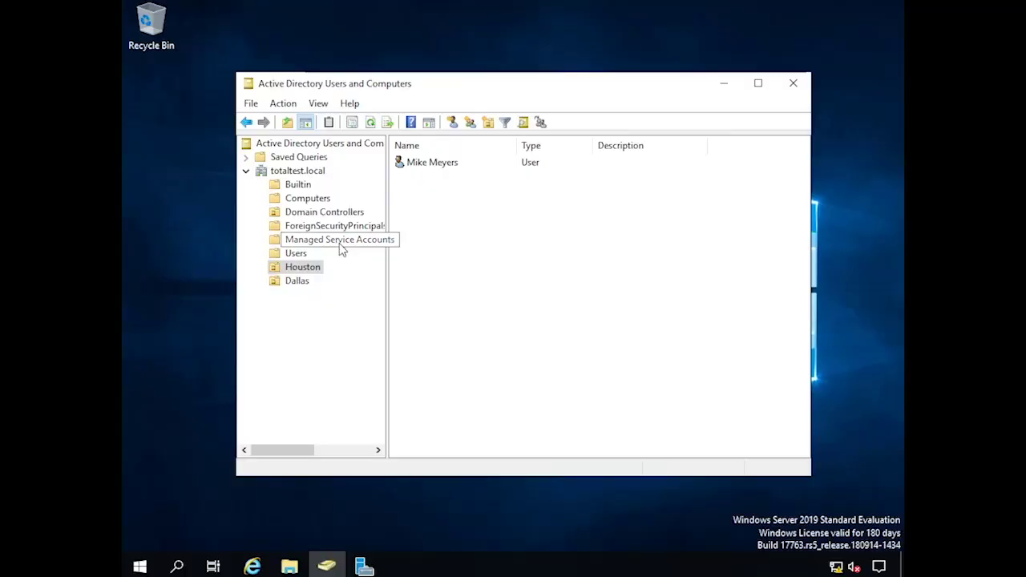
Open the Properties of the user account listed in Houston
{"action": "left_click", "coordinate": [404, 164]}
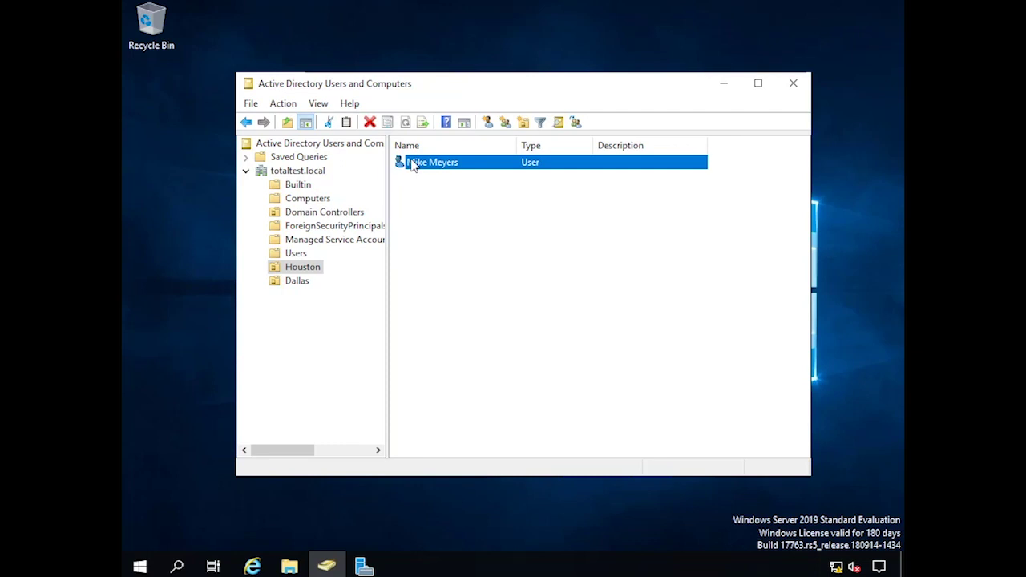
{"action": "right_click", "coordinate": [412, 163]}
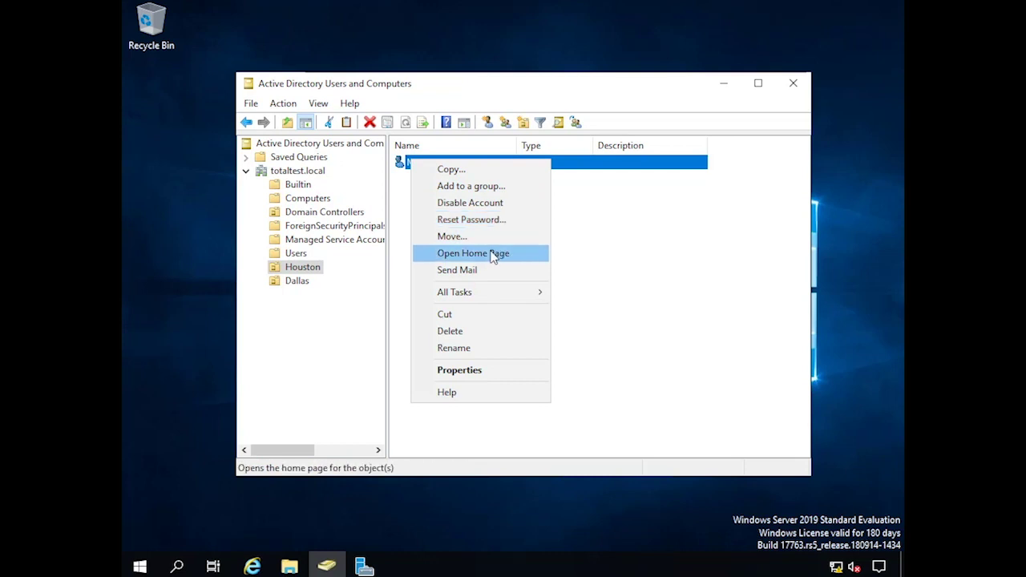
{"action": "left_click", "coordinate": [457, 370]}
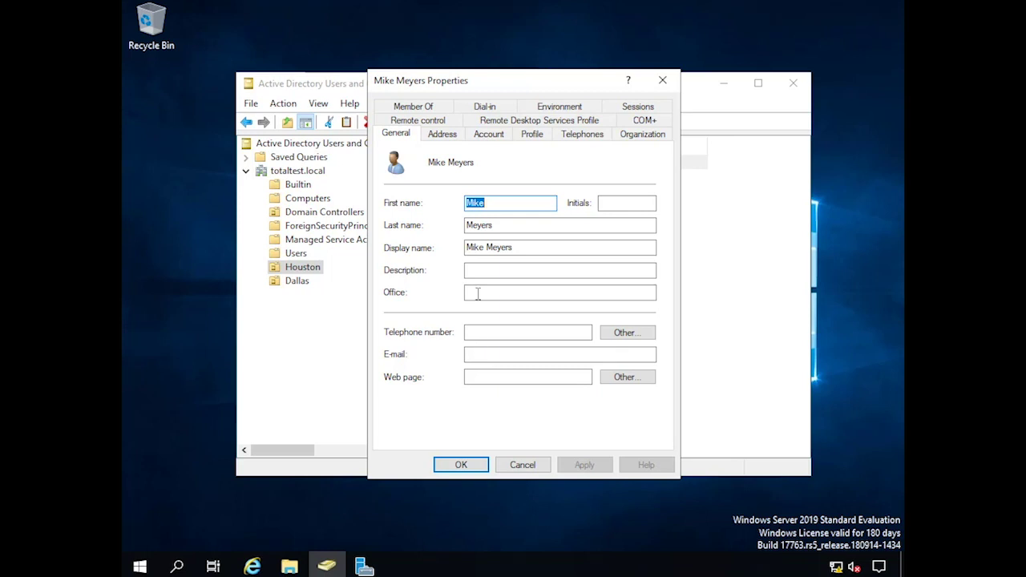
Scroll through the user's Account options, then show the Profile settings
{"action": "left_click", "coordinate": [487, 135]}
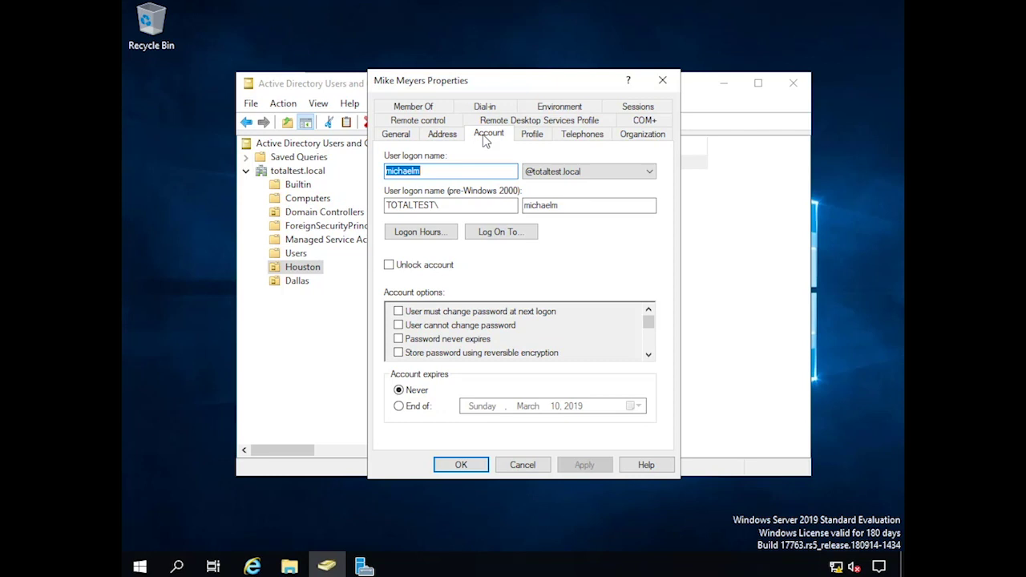
{"action": "left_click", "coordinate": [648, 354]}
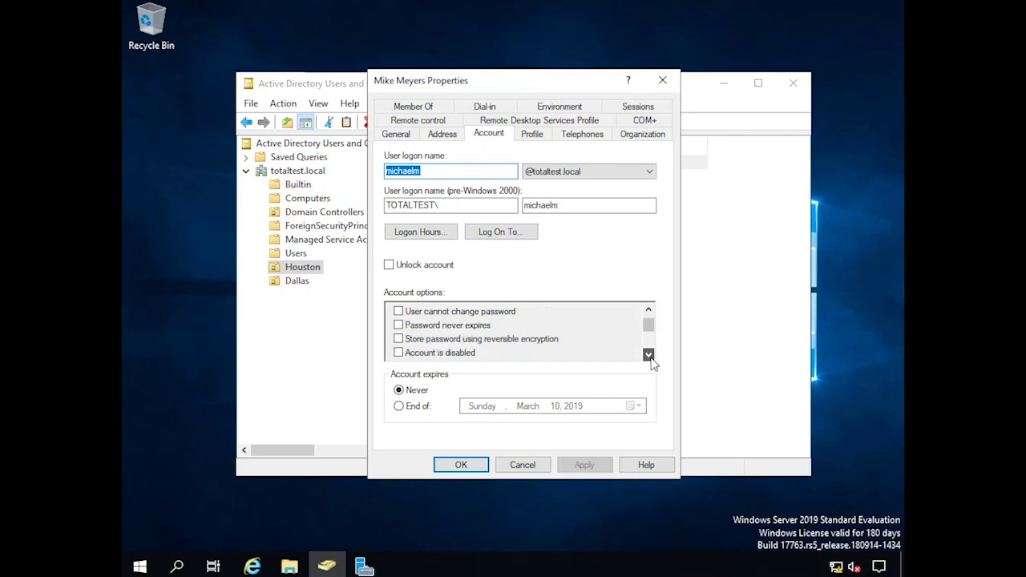
{"action": "left_click", "coordinate": [649, 354]}
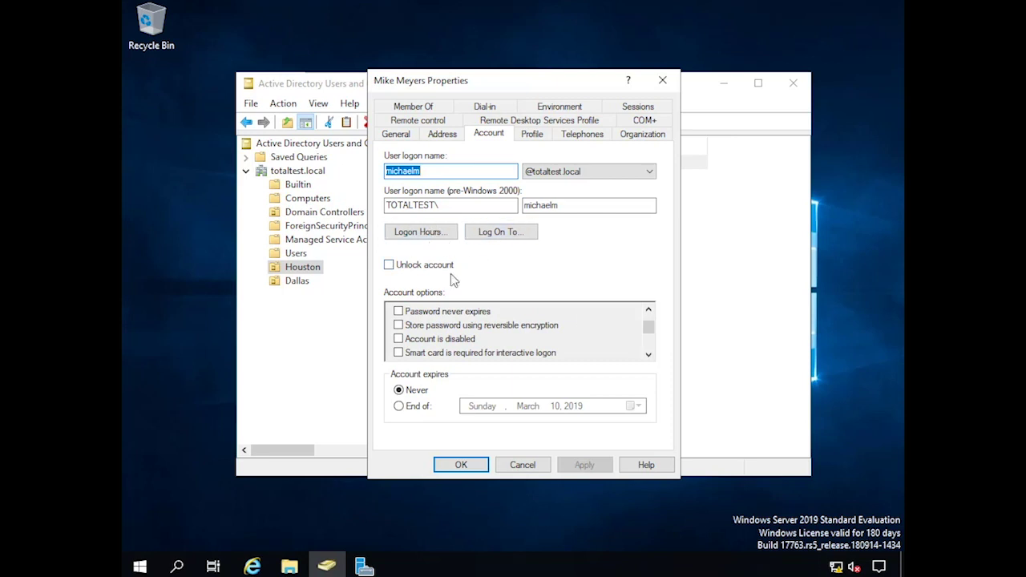
{"action": "left_click", "coordinate": [648, 359]}
{"action": "left_click", "coordinate": [648, 359]}
{"action": "left_click", "coordinate": [647, 359]}
{"action": "left_click", "coordinate": [647, 359]}
{"action": "left_click", "coordinate": [648, 359]}
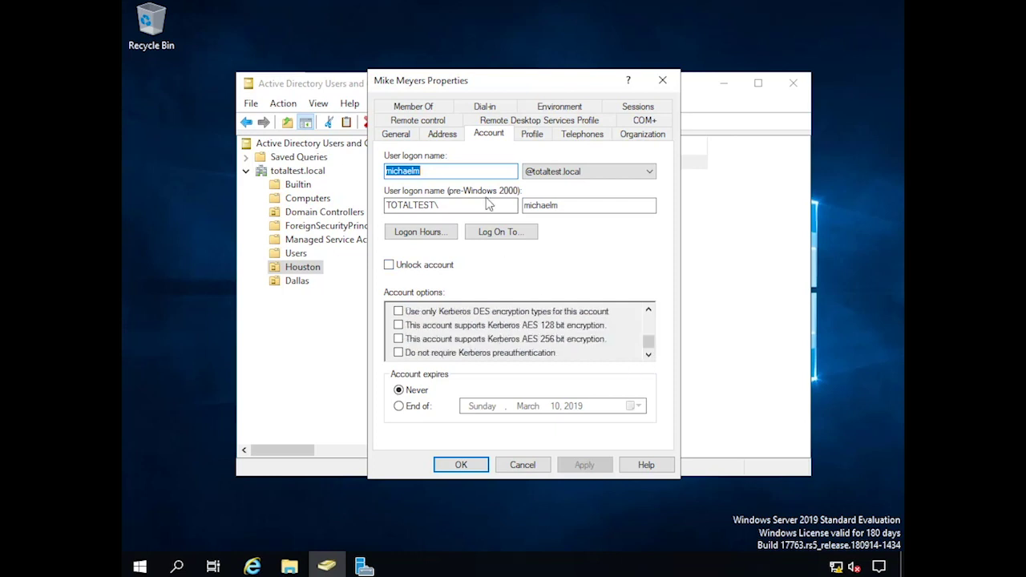
{"action": "left_click", "coordinate": [532, 137]}
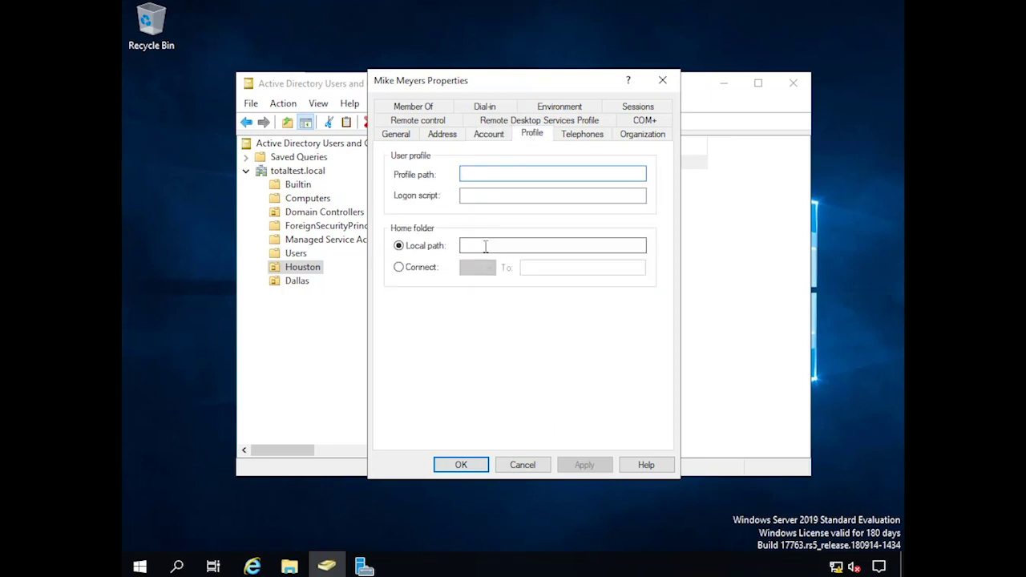
Connect the home folder to drive Z: and begin the path with \\server
{"action": "left_click", "coordinate": [414, 271]}
{"action": "left_click", "coordinate": [535, 268]}
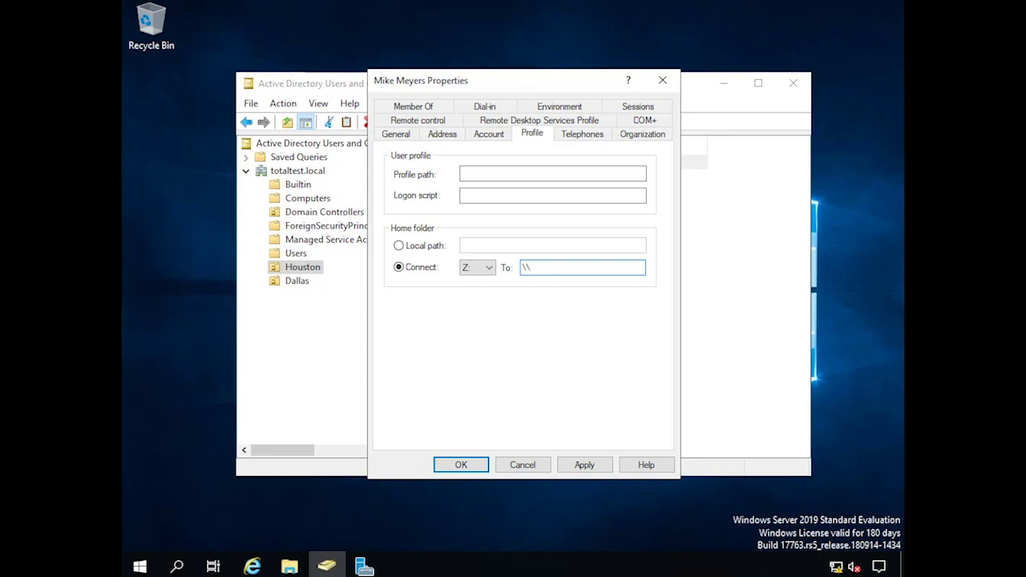
{"action": "type", "text": "\\\\server"}
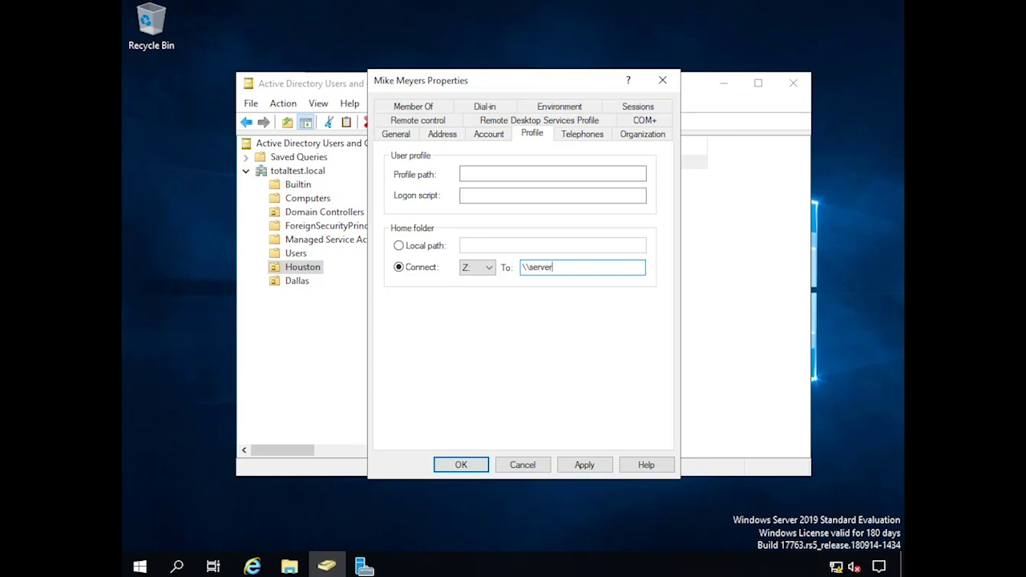